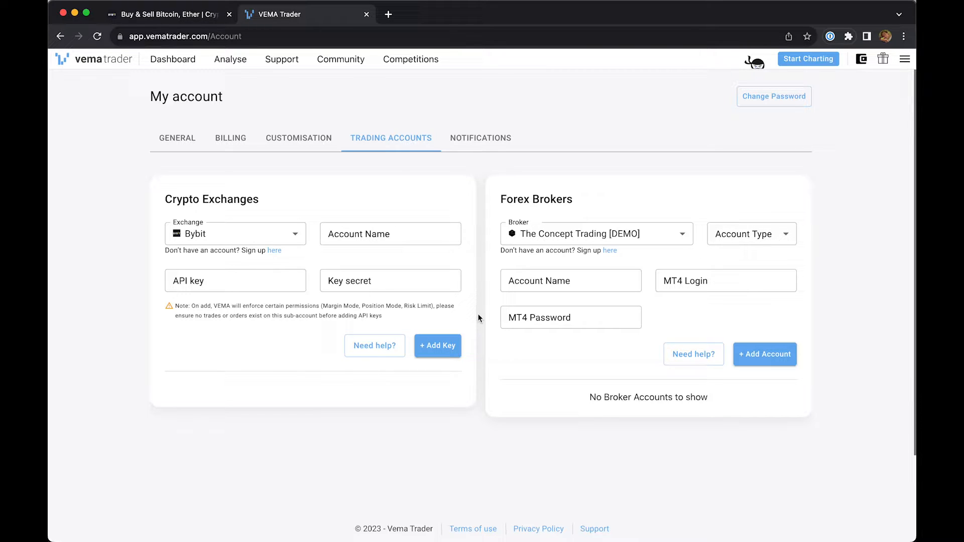
- Show the Trading Accounts settings under My account and examine the sign-up note for the Bybit exchange
{"action": "left_click", "coordinate": [826, 144]}
{"action": "left_click", "coordinate": [904, 60]}
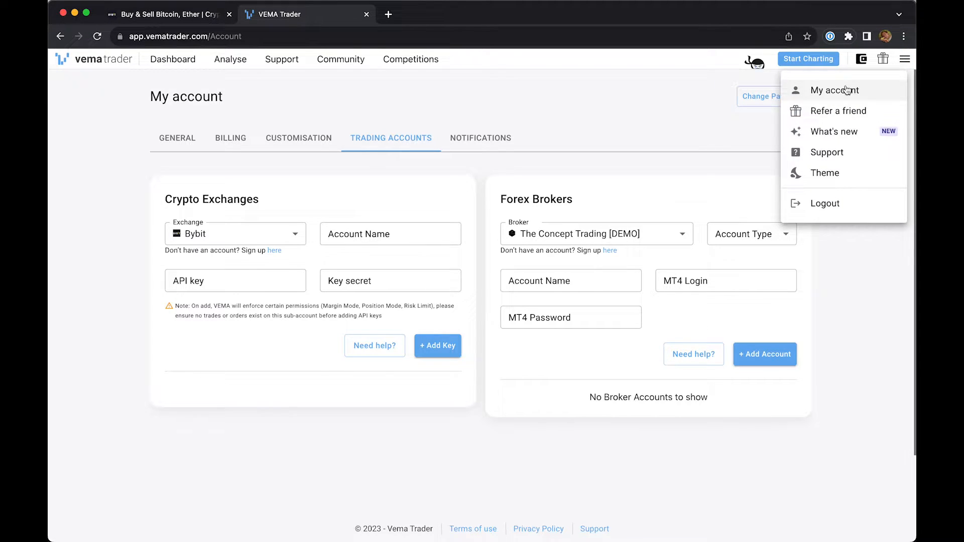
{"action": "left_click", "coordinate": [580, 101]}
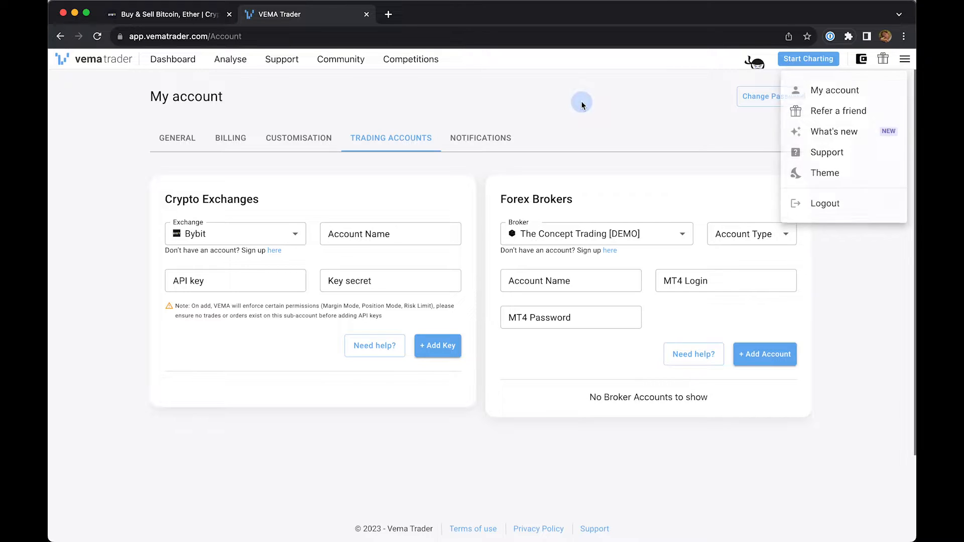
{"action": "left_click", "coordinate": [421, 135]}
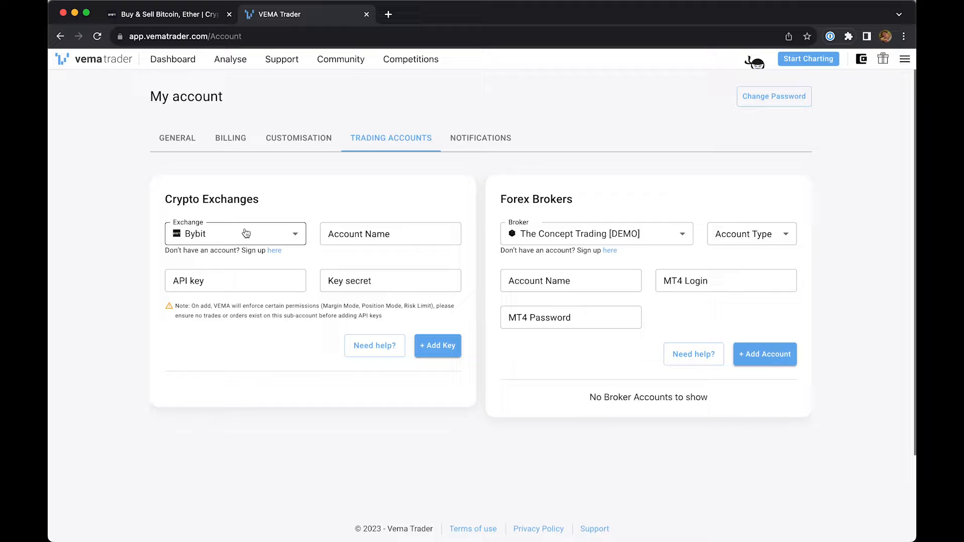
{"action": "left_click_drag", "start_coordinate": [163, 250], "coordinate": [297, 252]}
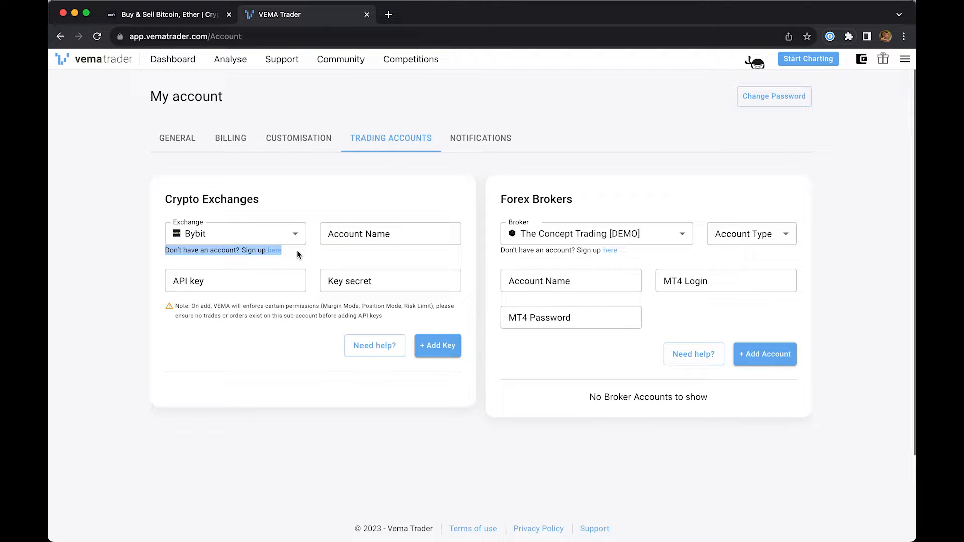
{"action": "left_click", "coordinate": [289, 254]}
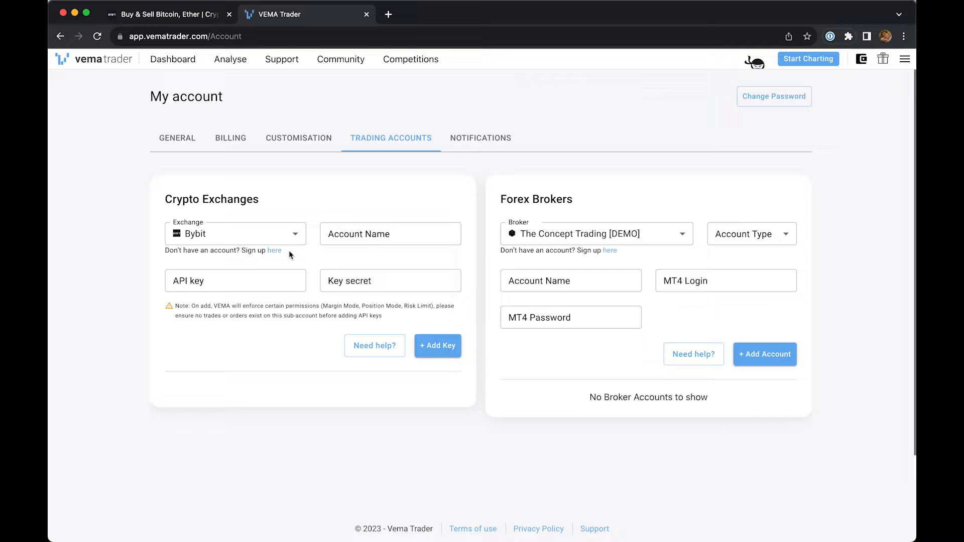
- Switch to the Bybit site and open the Unified Trading Account page under Assets
{"action": "left_click", "coordinate": [198, 16]}
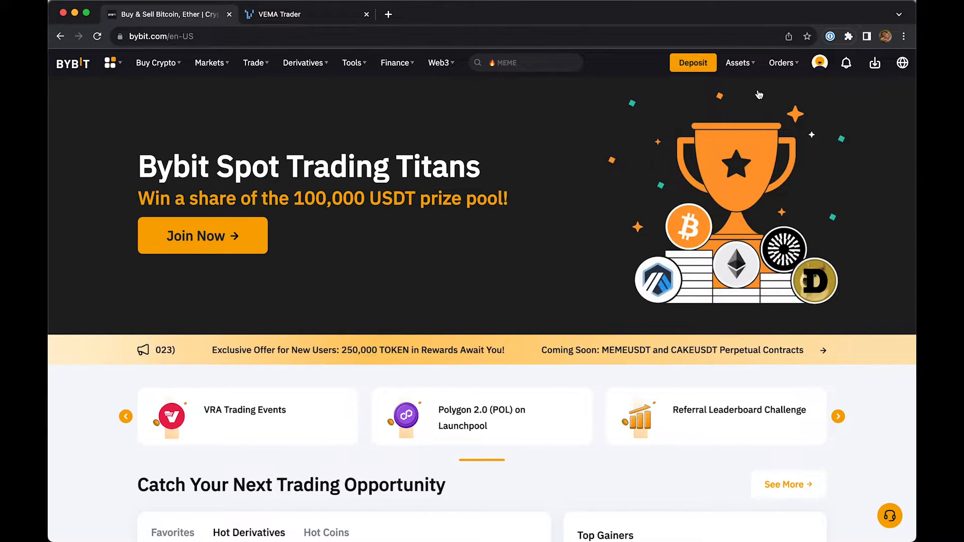
{"action": "mouse_move", "coordinate": [741, 63]}
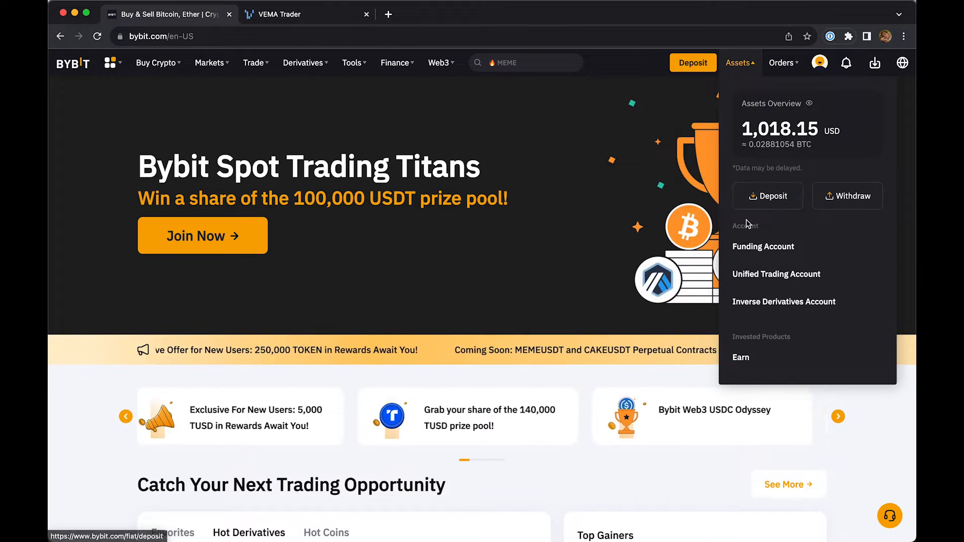
{"action": "left_click", "coordinate": [767, 281]}
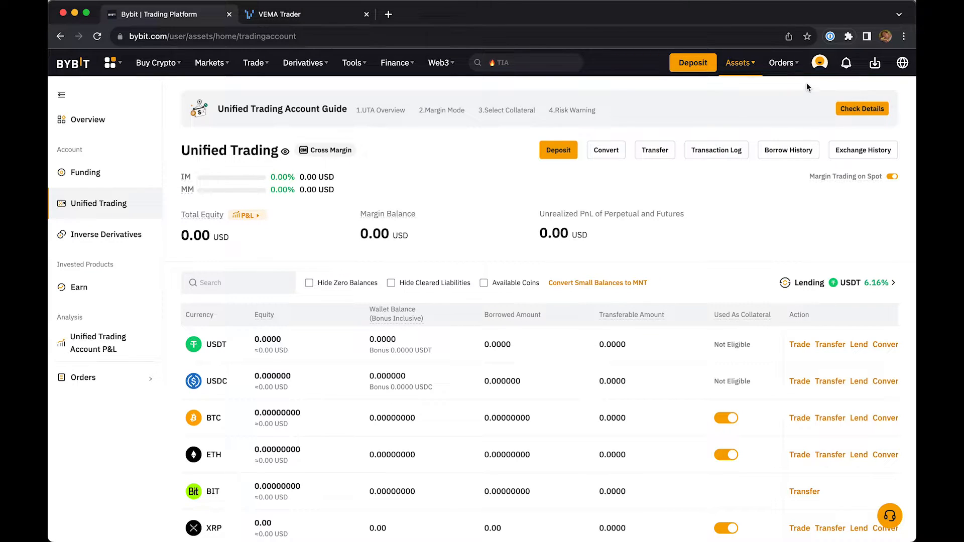
- Check the account type in the profile and open the main account's Subaccount page
{"action": "mouse_move", "coordinate": [819, 63]}
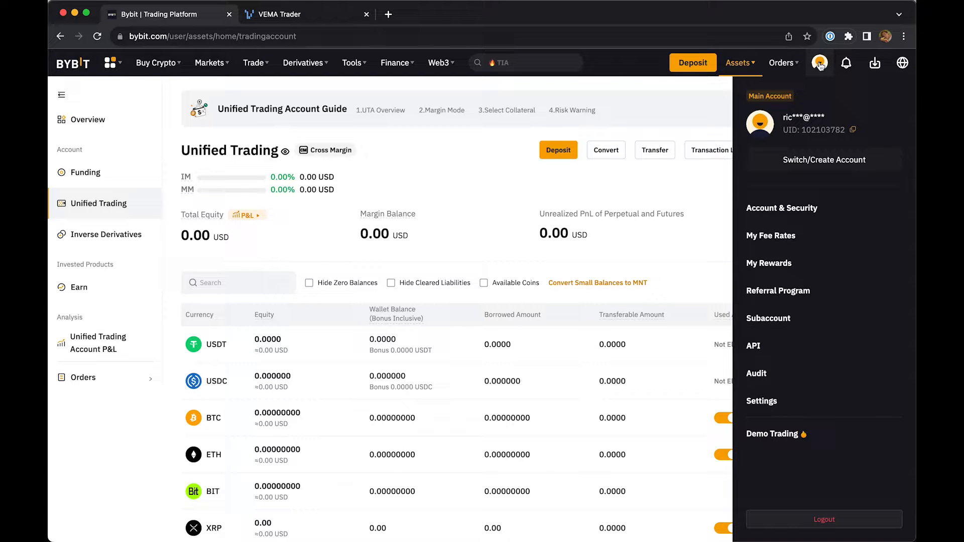
{"action": "left_click_drag", "start_coordinate": [748, 99], "coordinate": [803, 100]}
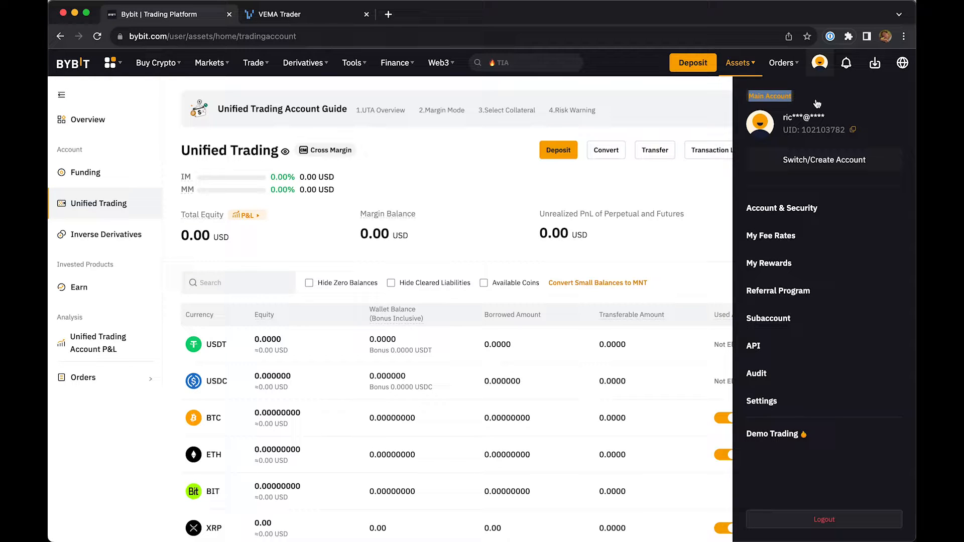
{"action": "left_click", "coordinate": [817, 103]}
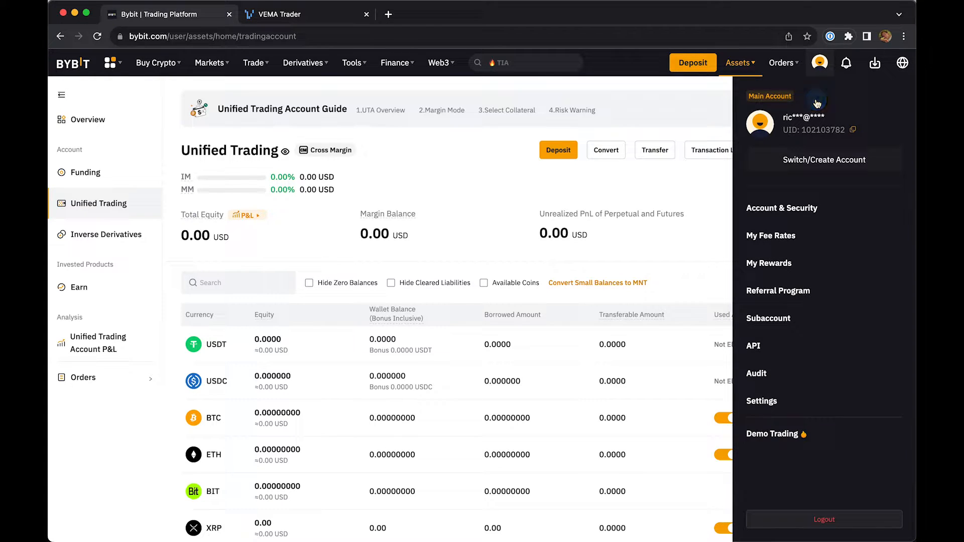
{"action": "left_click", "coordinate": [767, 319]}
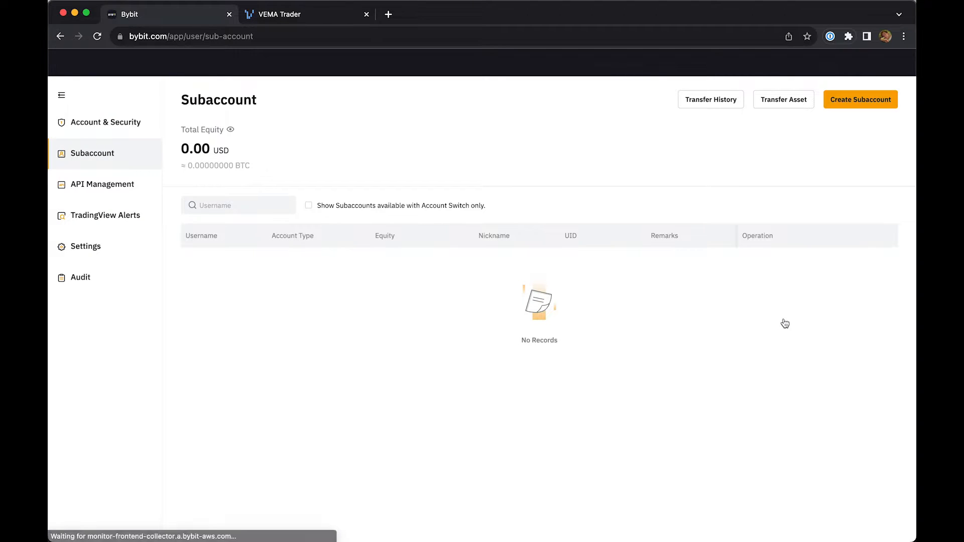
- Create a Standard Subaccount as a Unified Trading Account with the username VEMATraderByBit and no remarks
{"action": "left_click", "coordinate": [842, 103]}
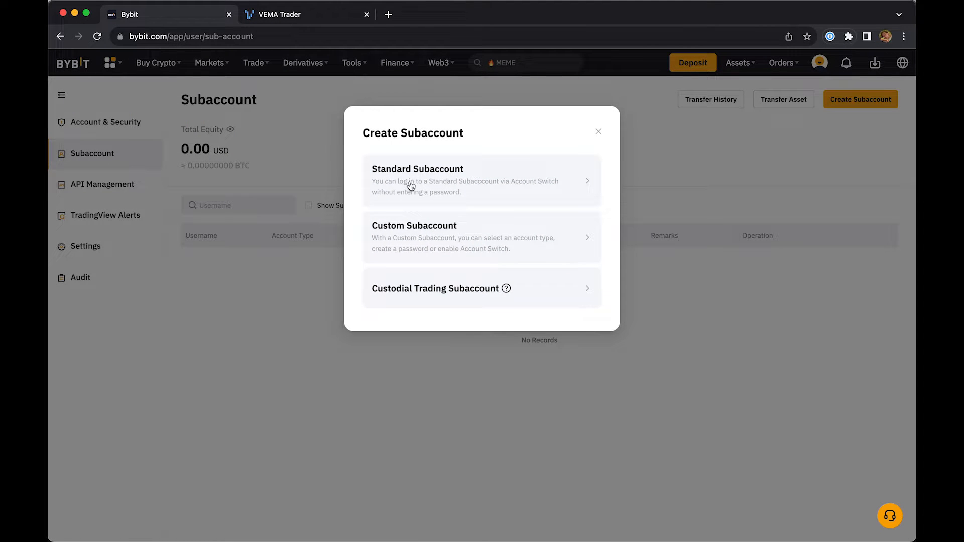
{"action": "left_click", "coordinate": [410, 186]}
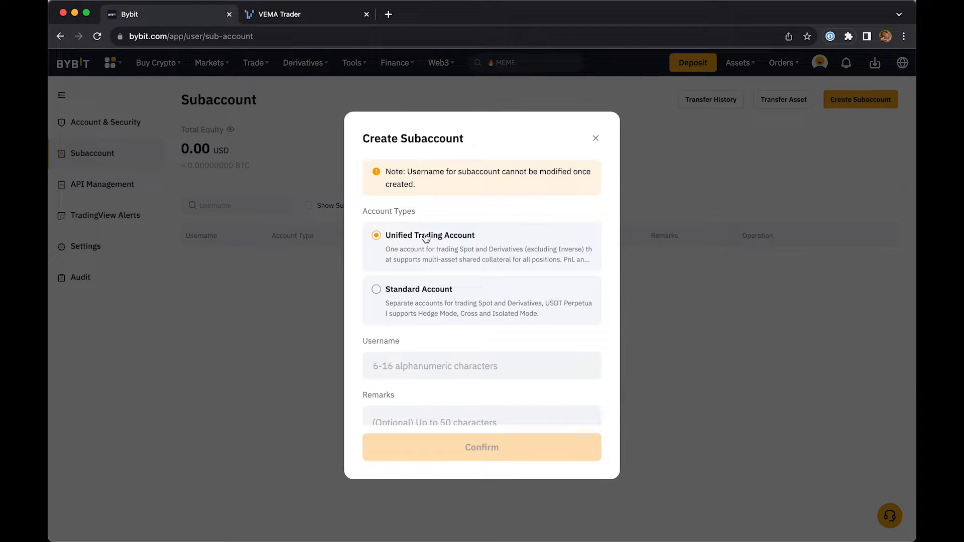
{"action": "left_click", "coordinate": [410, 363]}
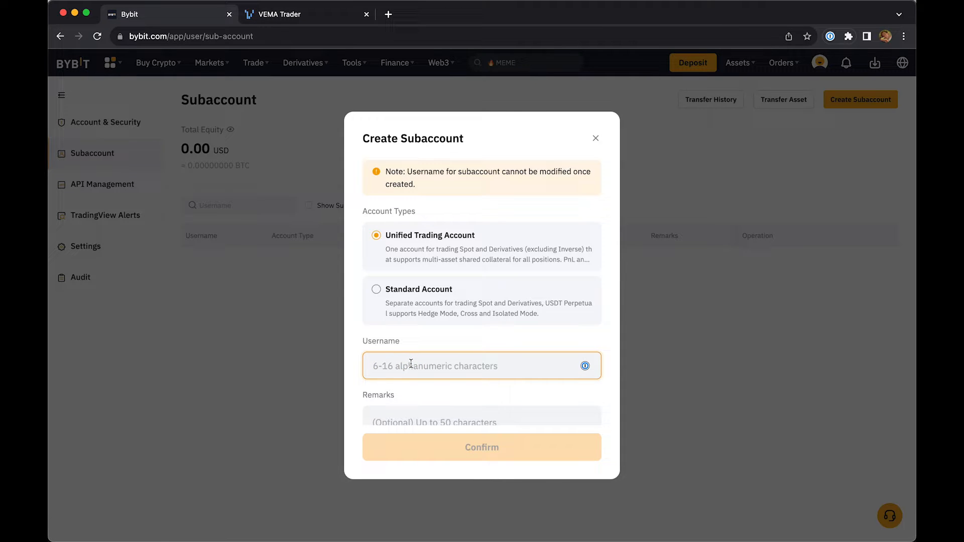
{"action": "type", "text": "VEMATraderByBit"}
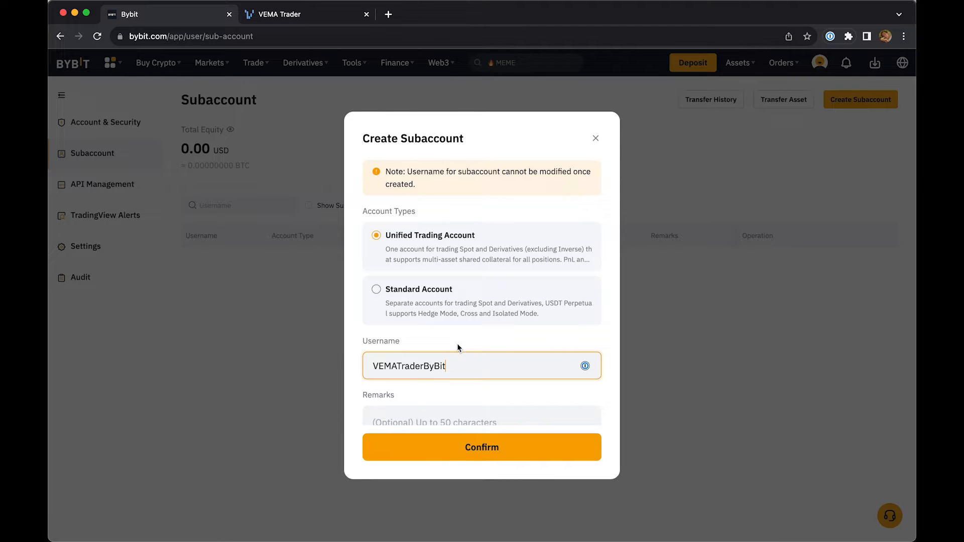
{"action": "scroll", "coordinate": [456, 343], "scroll_direction": "down", "scroll_amount": 1}
{"action": "left_click", "coordinate": [421, 387]}
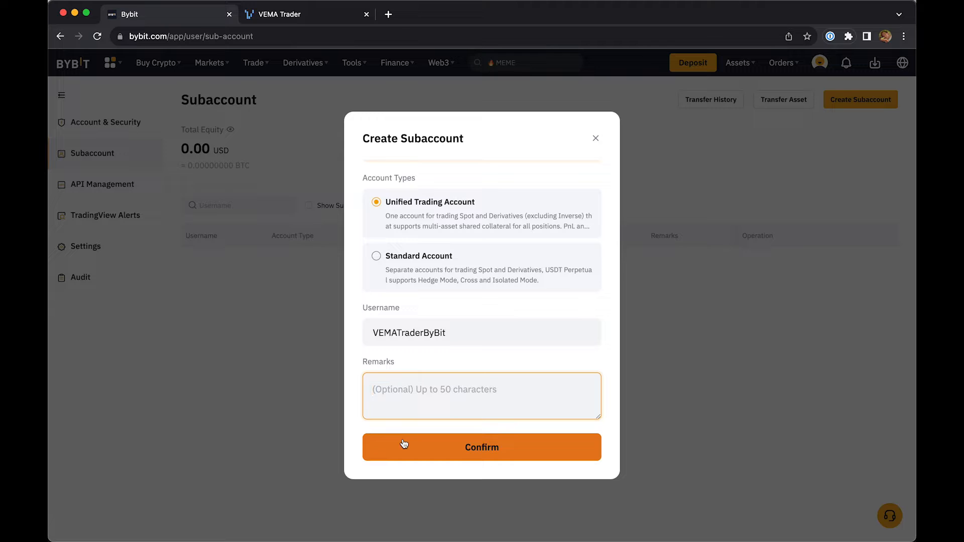
{"action": "left_click_drag", "start_coordinate": [373, 333], "coordinate": [438, 333]}
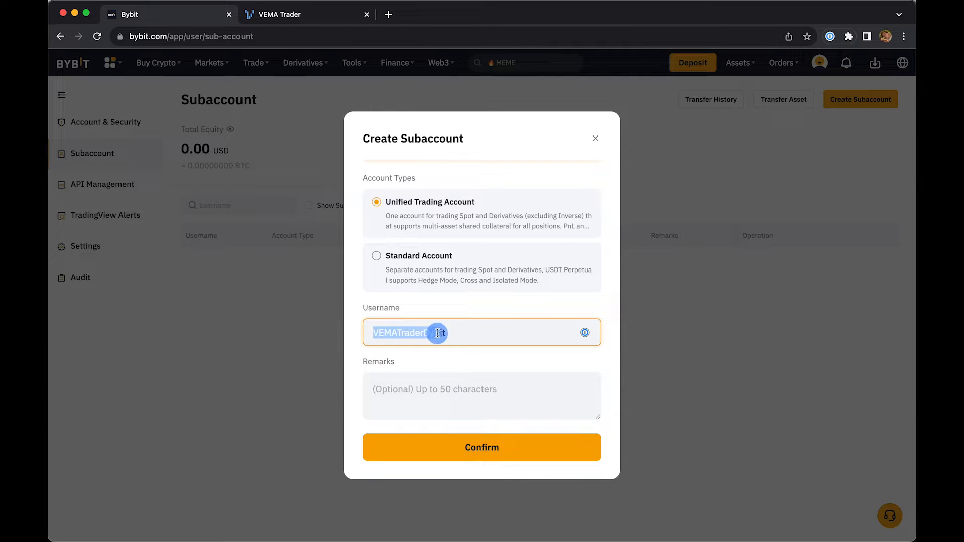
{"action": "left_click", "coordinate": [408, 456]}
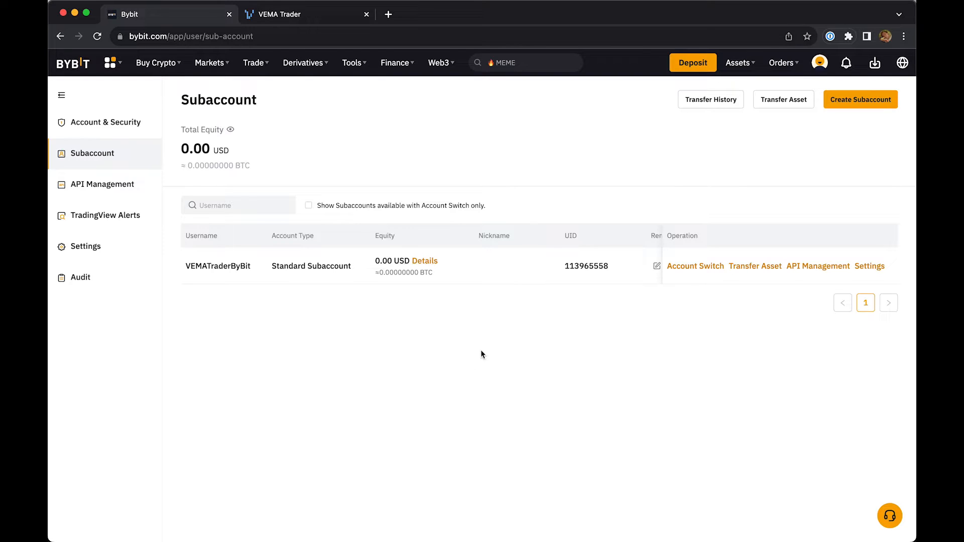
- Switch from the main account to the VEMATraderByBit subaccount and check the account label in the profile
{"action": "mouse_move", "coordinate": [818, 67]}
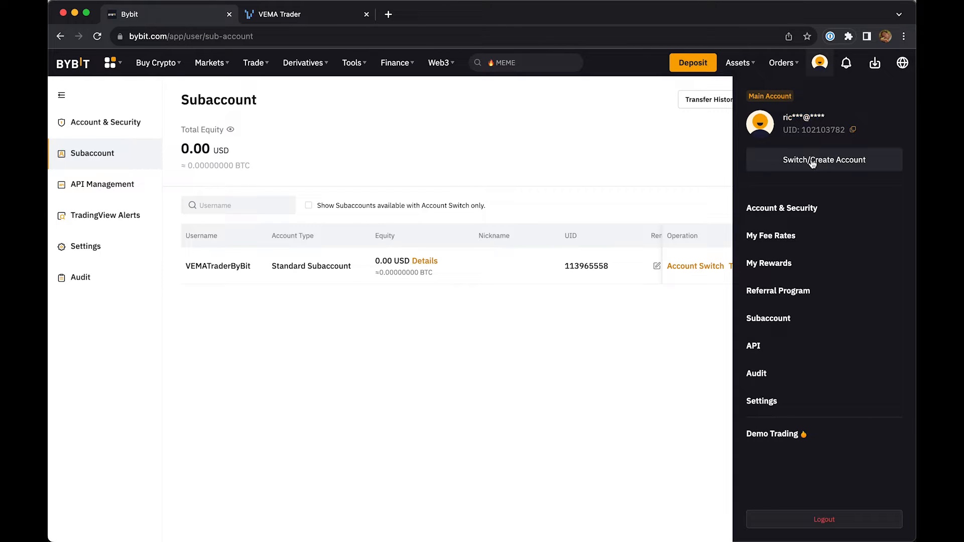
{"action": "left_click", "coordinate": [795, 164]}
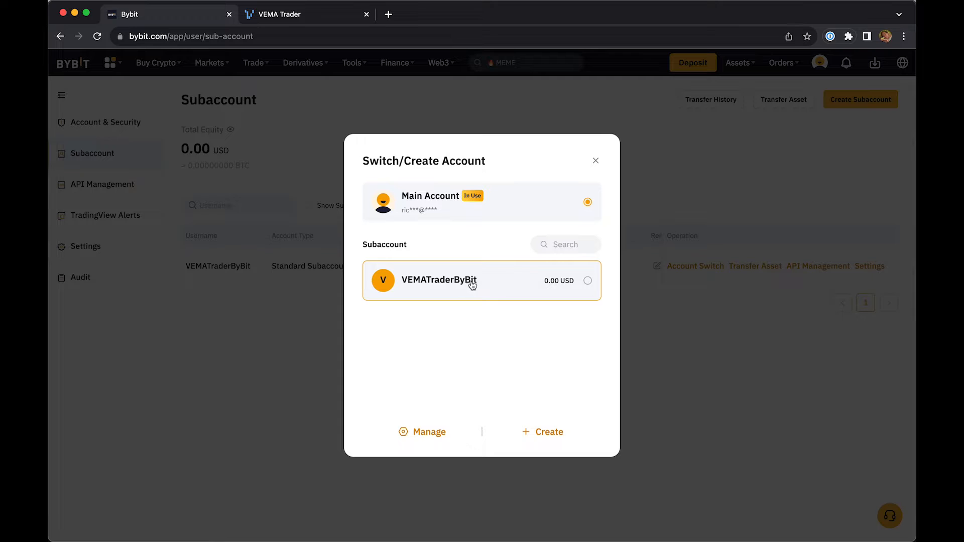
{"action": "left_click", "coordinate": [505, 286]}
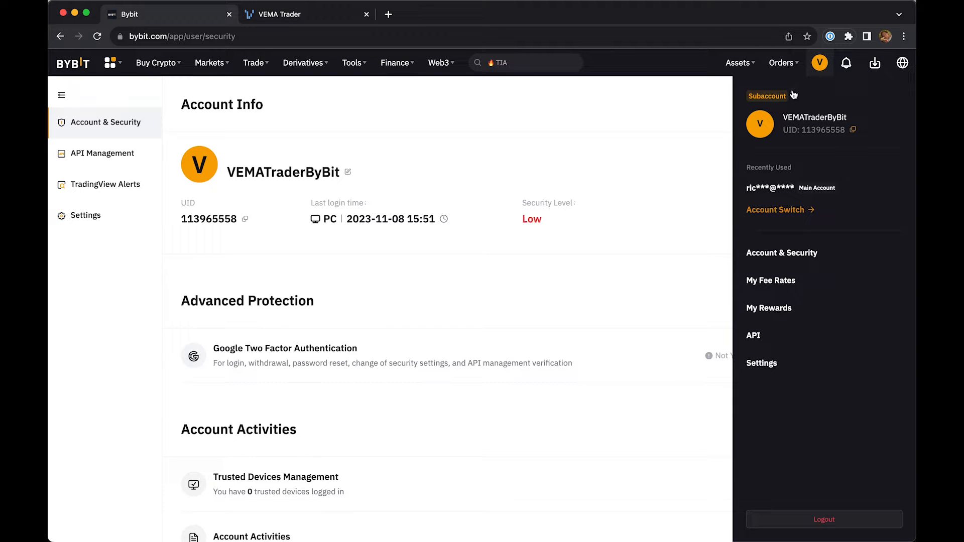
{"action": "left_click_drag", "start_coordinate": [749, 98], "coordinate": [798, 100]}
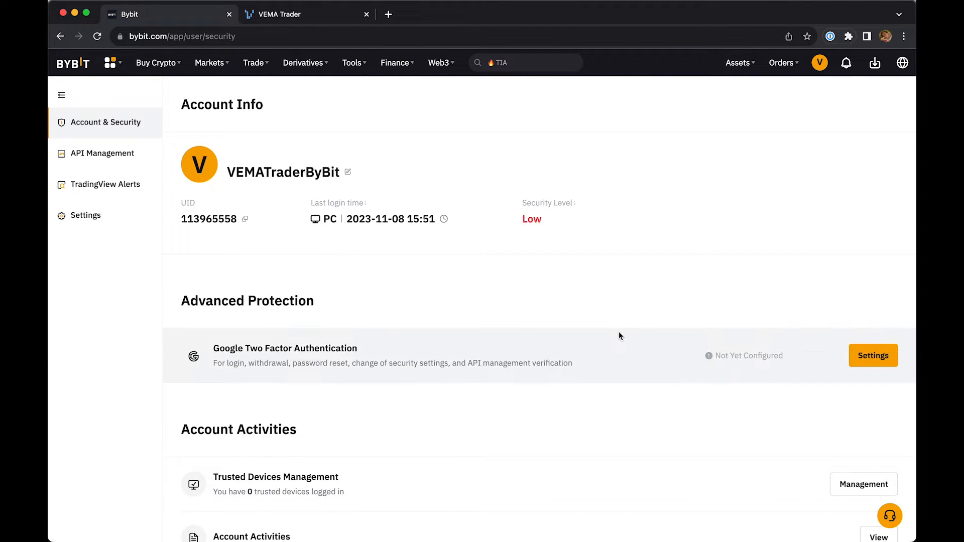
- Start Google Two-Factor Authentication setup for the subaccount and confirm it with the email verification code
{"action": "left_click", "coordinate": [874, 362]}
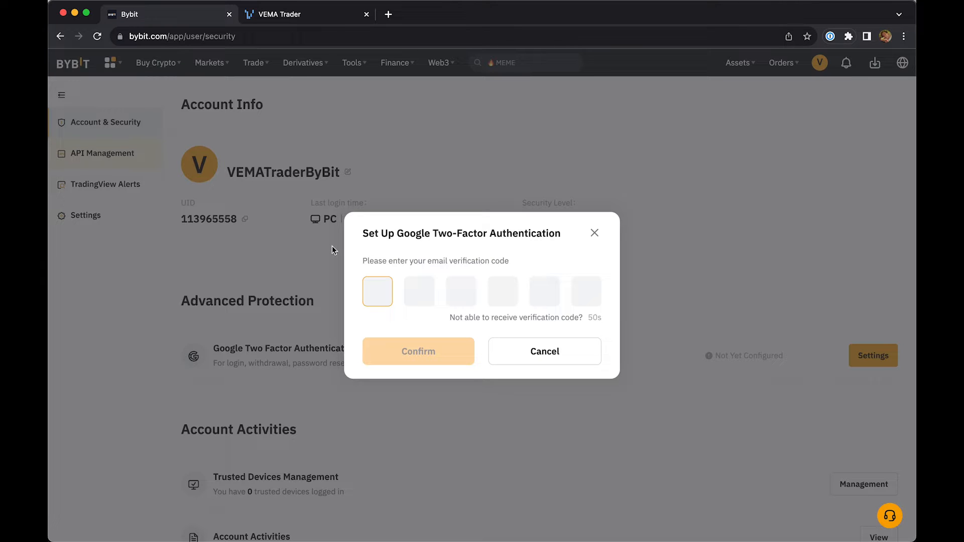
{"action": "left_click_drag", "start_coordinate": [367, 261], "coordinate": [526, 267]}
{"action": "left_click", "coordinate": [526, 268]}
{"action": "key", "text": "super+Tab"}
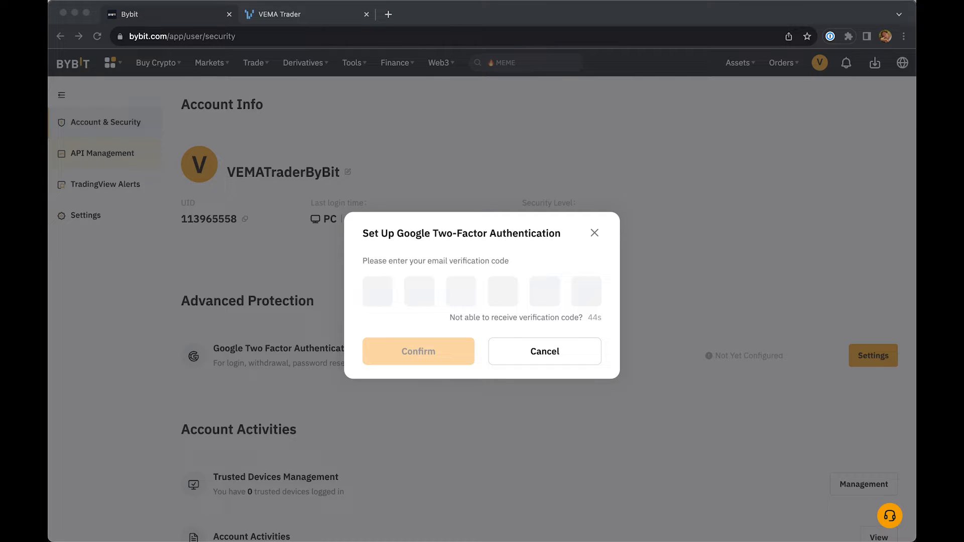
{"action": "left_click", "coordinate": [369, 303]}
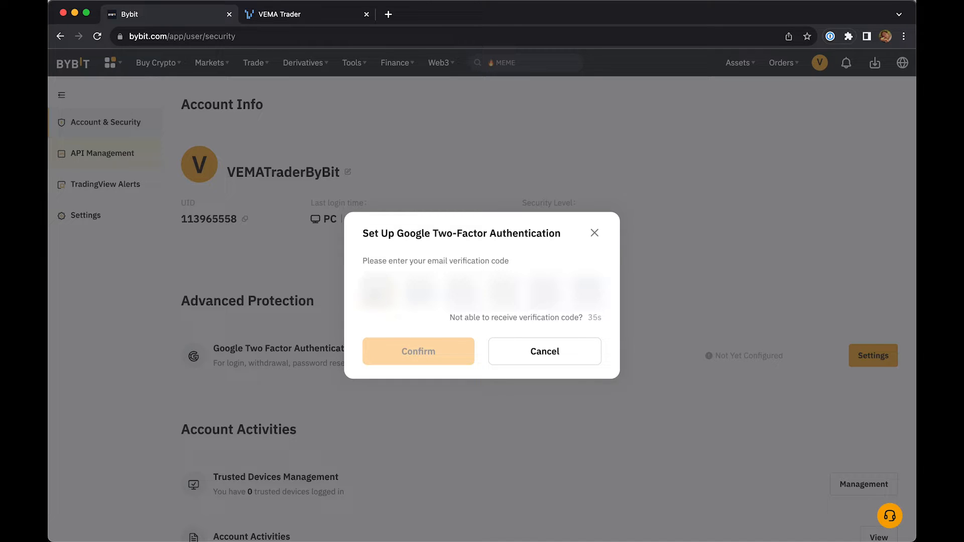
{"action": "type", "text": "****"}
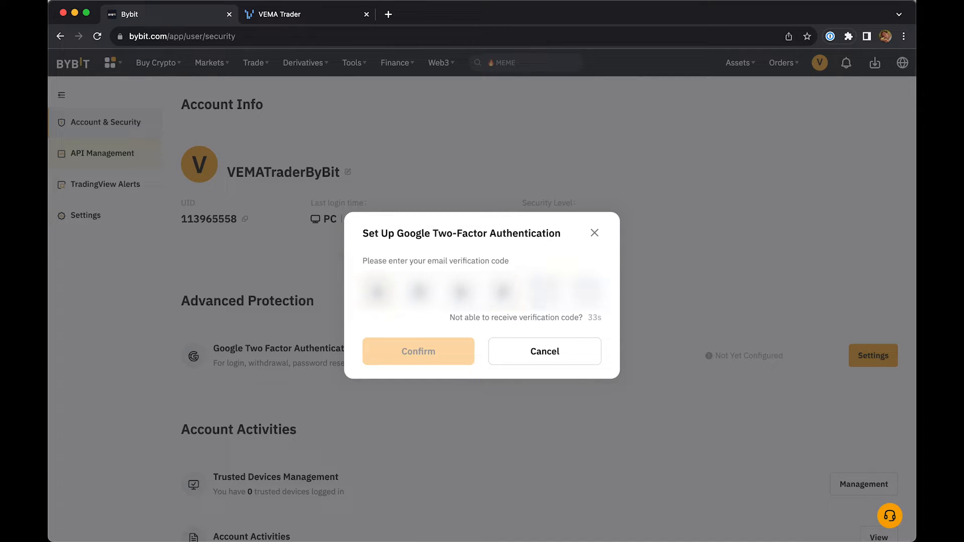
{"action": "type", "text": "**"}
{"action": "left_click", "coordinate": [410, 351]}
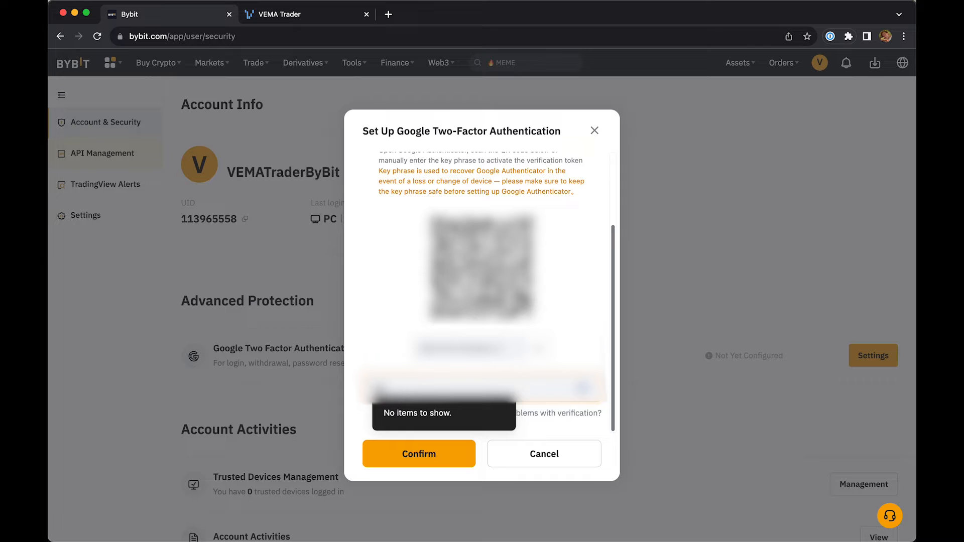
- Enter the Google Authenticator verification code and confirm the two-factor authentication setup
{"action": "type", "text": "****"}
{"action": "left_click", "coordinate": [405, 307]}
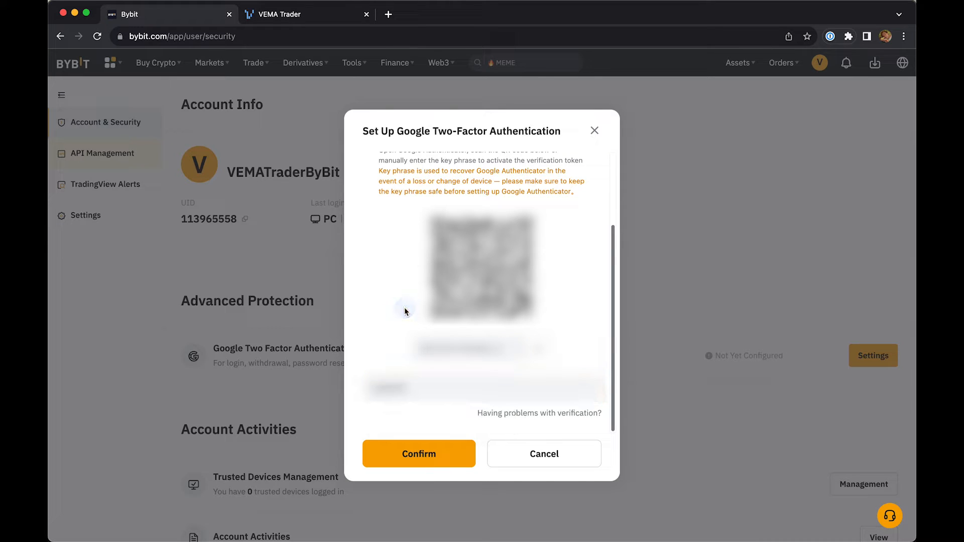
{"action": "left_click", "coordinate": [404, 454]}
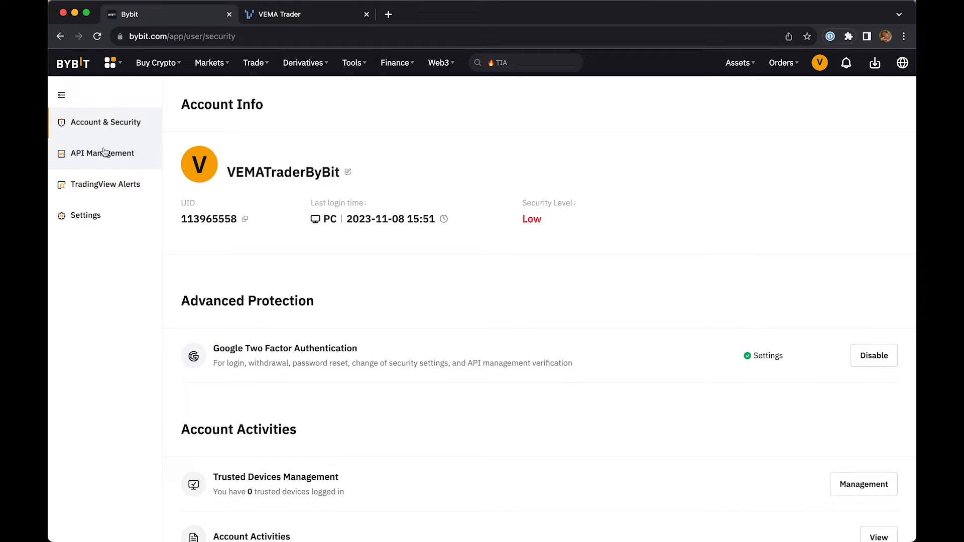
- Start a new API key of type System-generated API Keys in the subaccount's API Management
{"action": "left_click", "coordinate": [128, 157]}
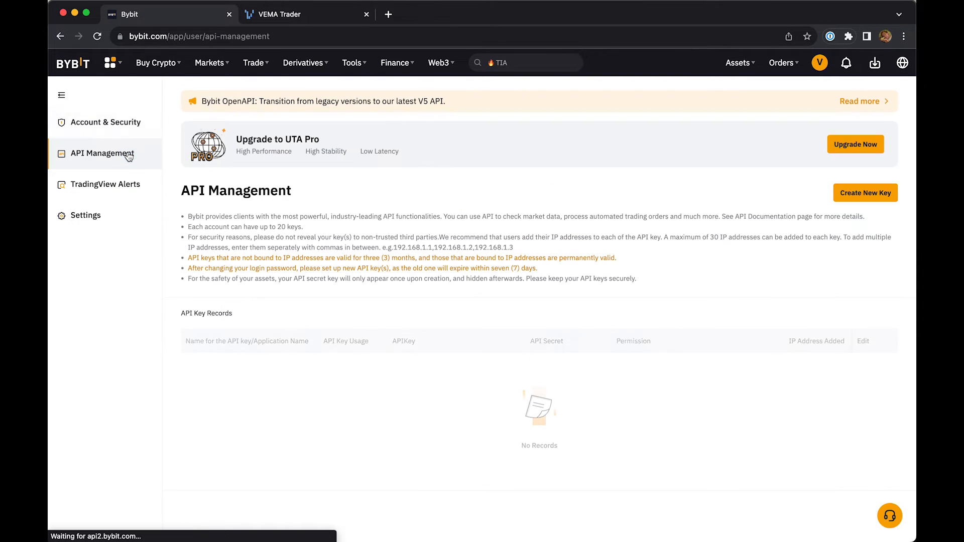
{"action": "left_click_drag", "start_coordinate": [181, 190], "coordinate": [338, 195]}
{"action": "left_click", "coordinate": [390, 197]}
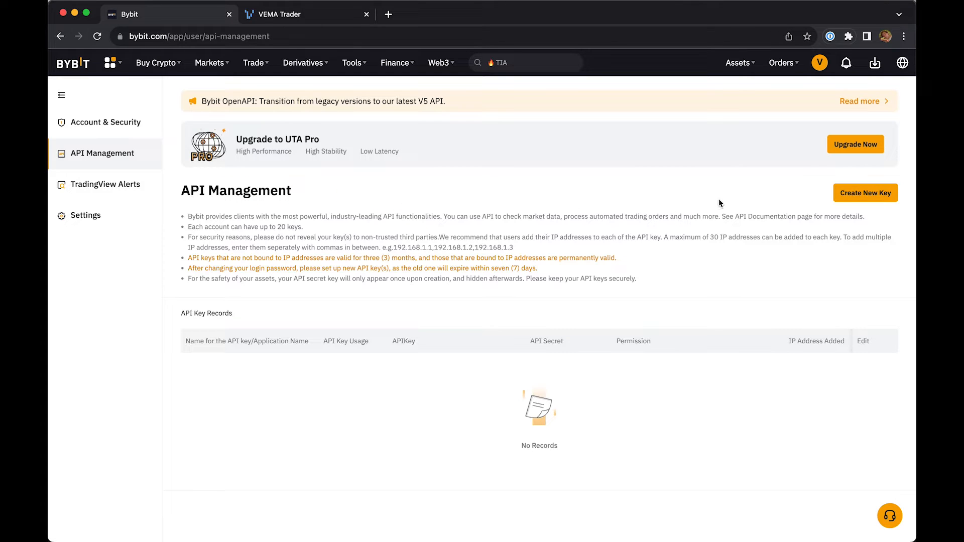
{"action": "left_click", "coordinate": [844, 198]}
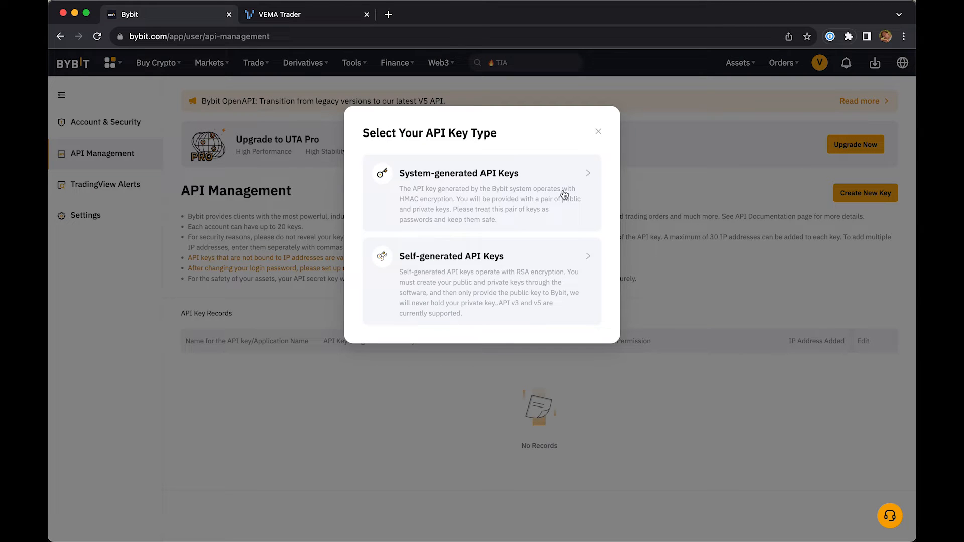
{"action": "left_click", "coordinate": [499, 192]}
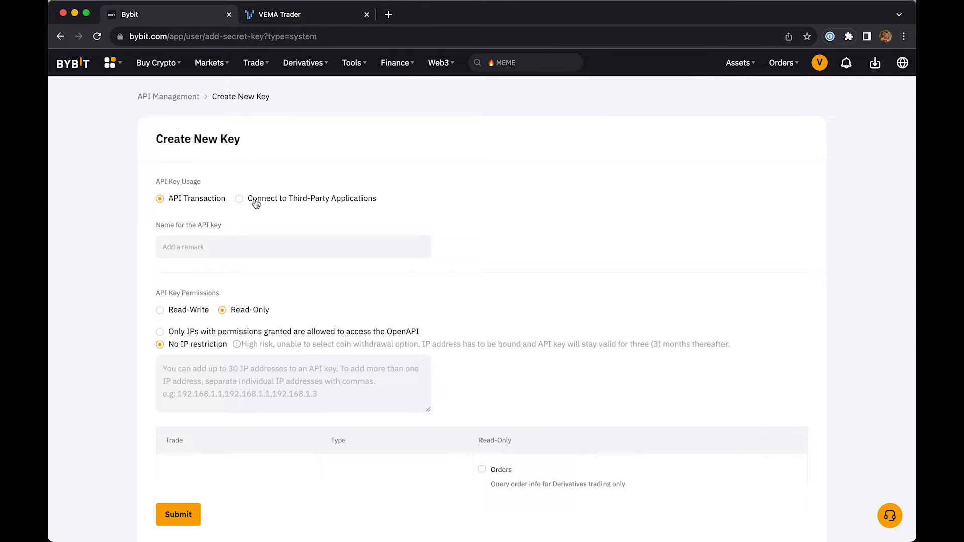
- Set the API key usage to Connect to Third-Party Applications and select VemaTrader as the application
{"action": "left_click_drag", "start_coordinate": [257, 199], "coordinate": [366, 199]}
{"action": "left_click", "coordinate": [381, 198]}
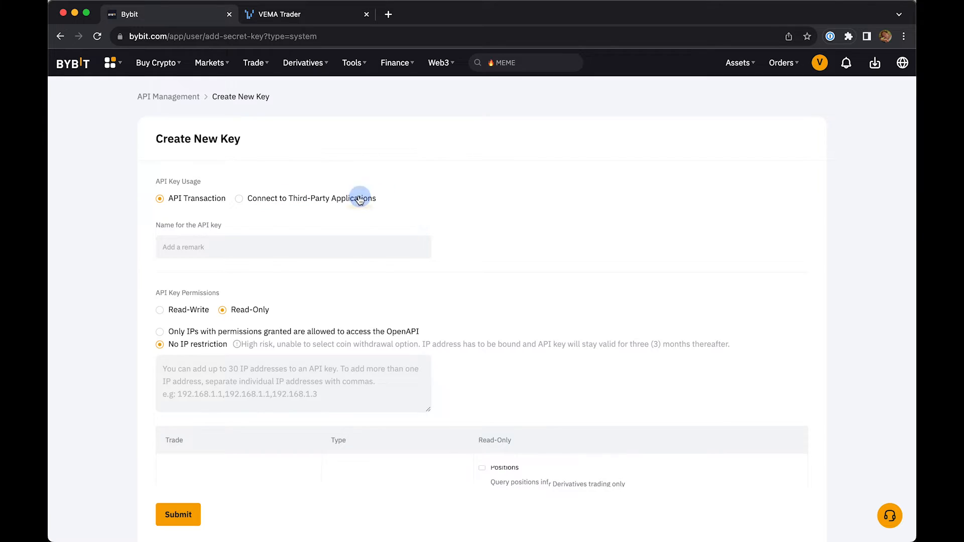
{"action": "left_click", "coordinate": [263, 283]}
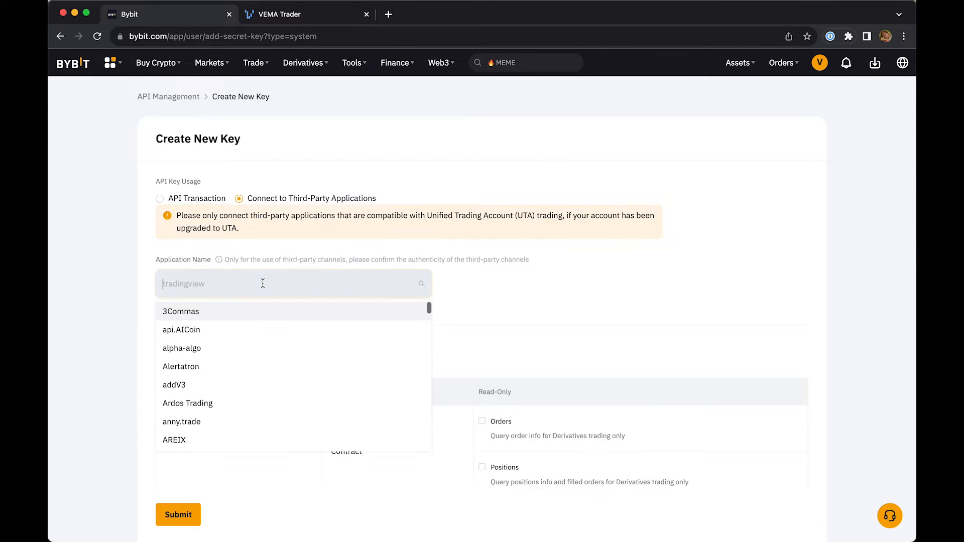
{"action": "type", "text": "vema"}
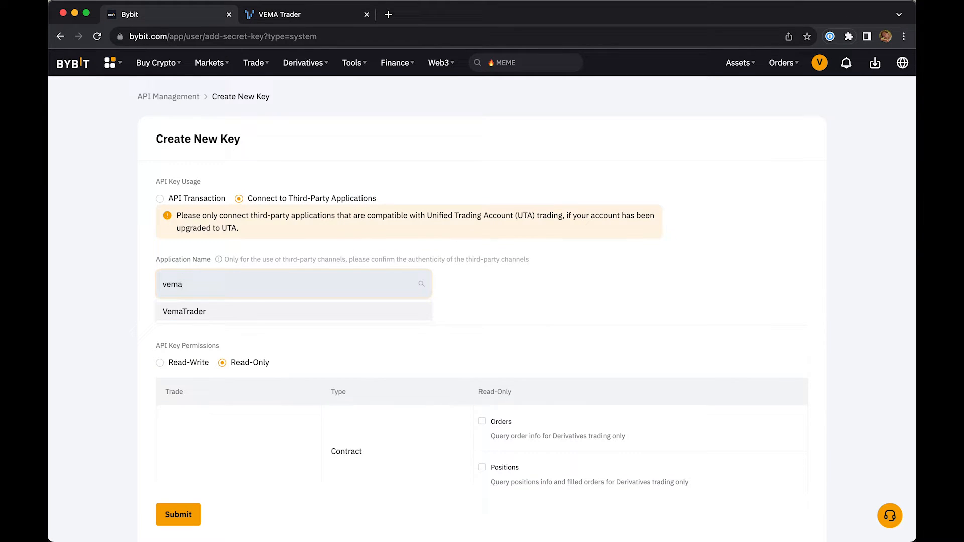
{"action": "left_click", "coordinate": [228, 314]}
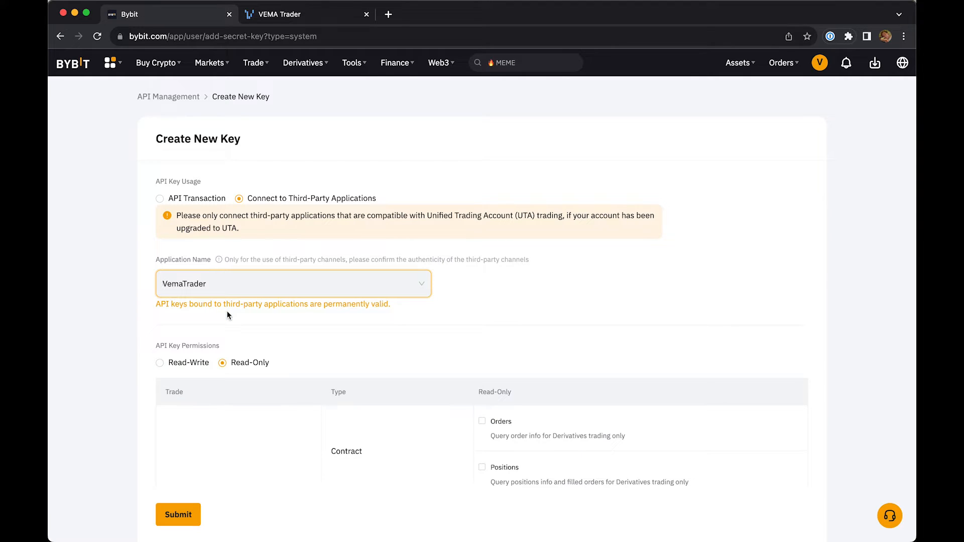
{"action": "left_click", "coordinate": [132, 332]}
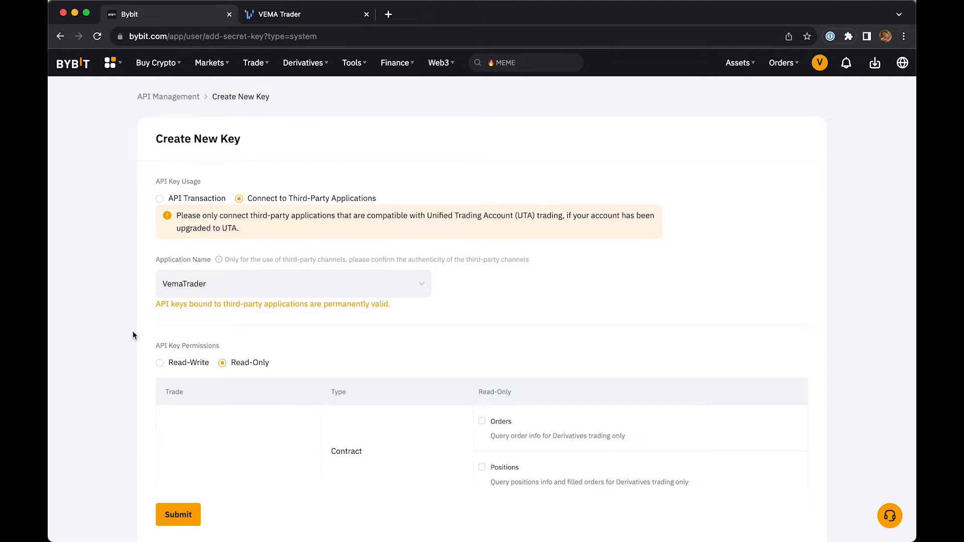
- Give the API key Read-Write access with all Unified Trading permissions, leave Block Trade and Assets unselected, and submit it
{"action": "left_click", "coordinate": [160, 363]}
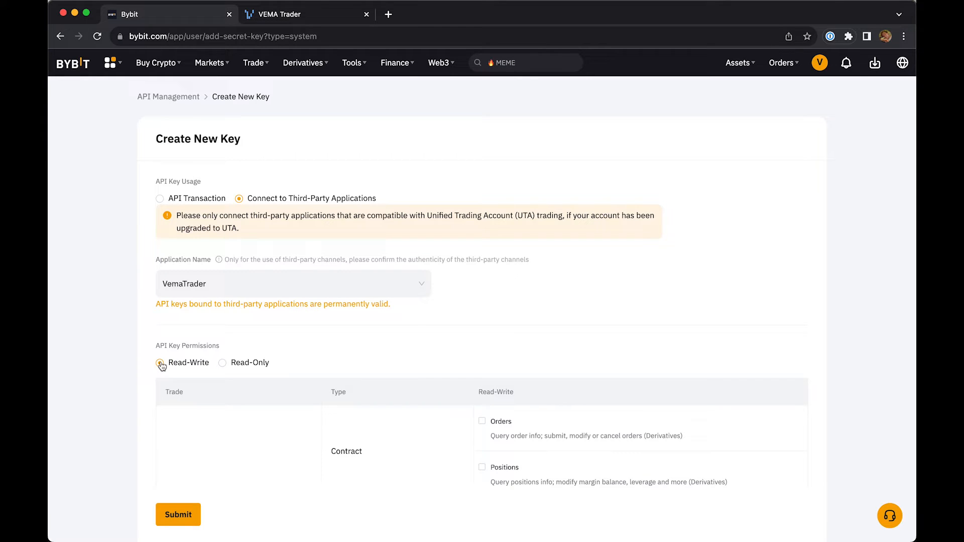
{"action": "scroll", "coordinate": [161, 365], "scroll_direction": "down", "scroll_amount": 5}
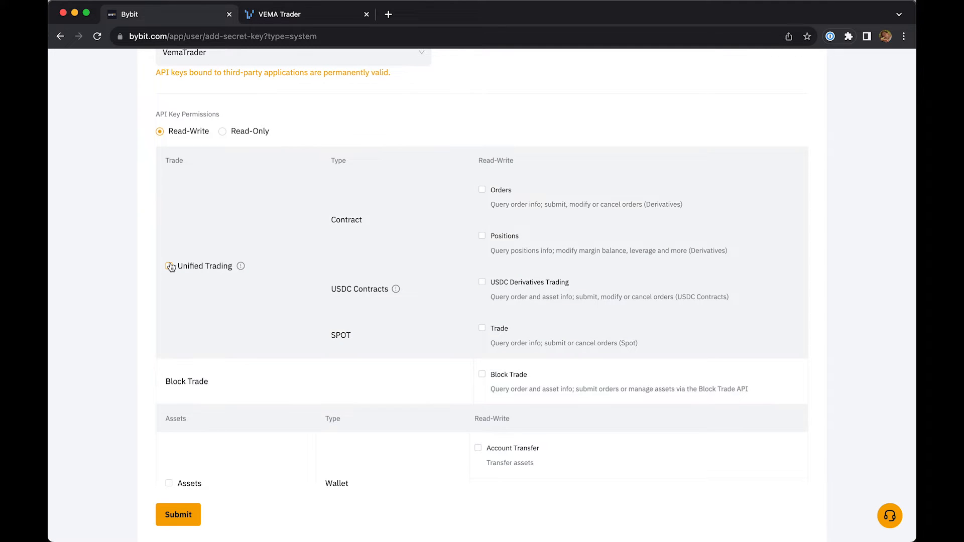
{"action": "left_click", "coordinate": [169, 266]}
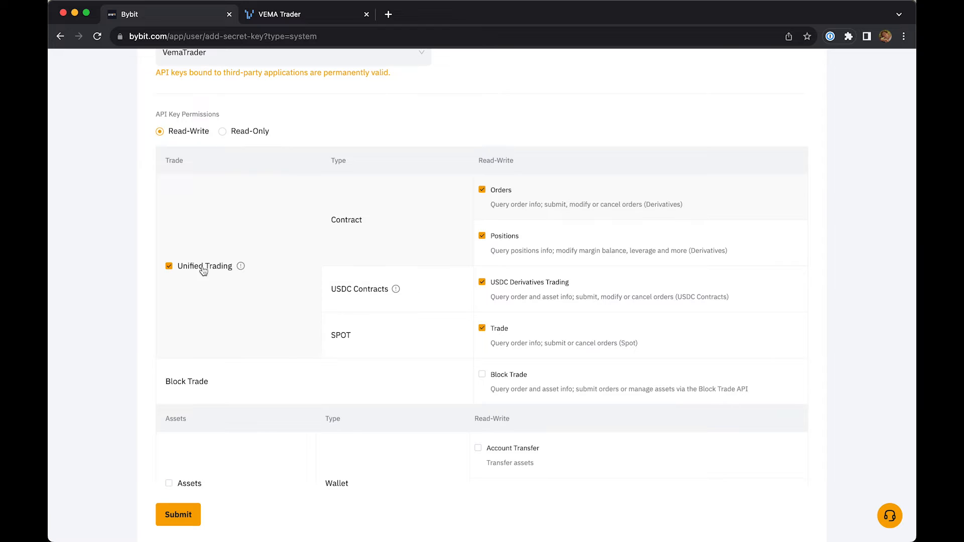
{"action": "scroll", "coordinate": [201, 278], "scroll_direction": "down", "scroll_amount": 5}
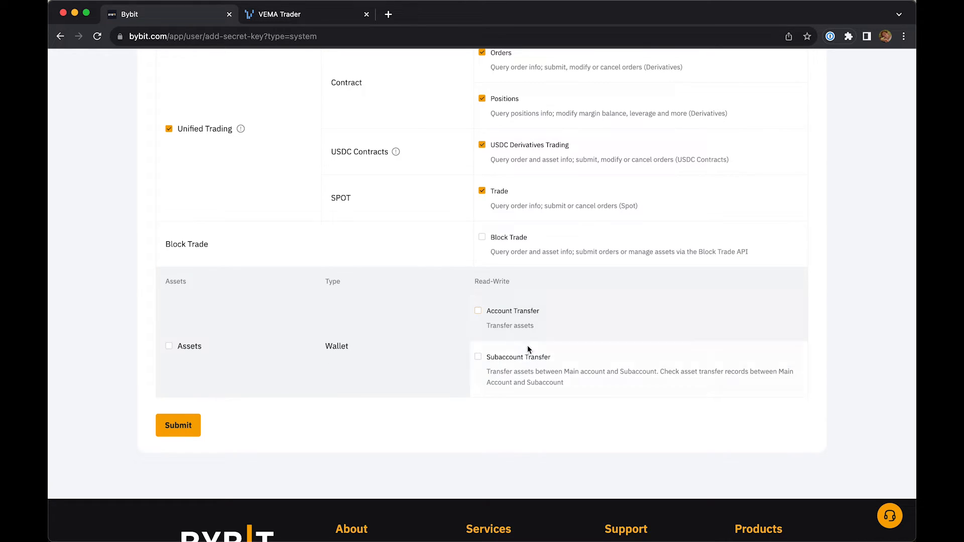
{"action": "scroll", "coordinate": [261, 241], "scroll_direction": "up", "scroll_amount": 2}
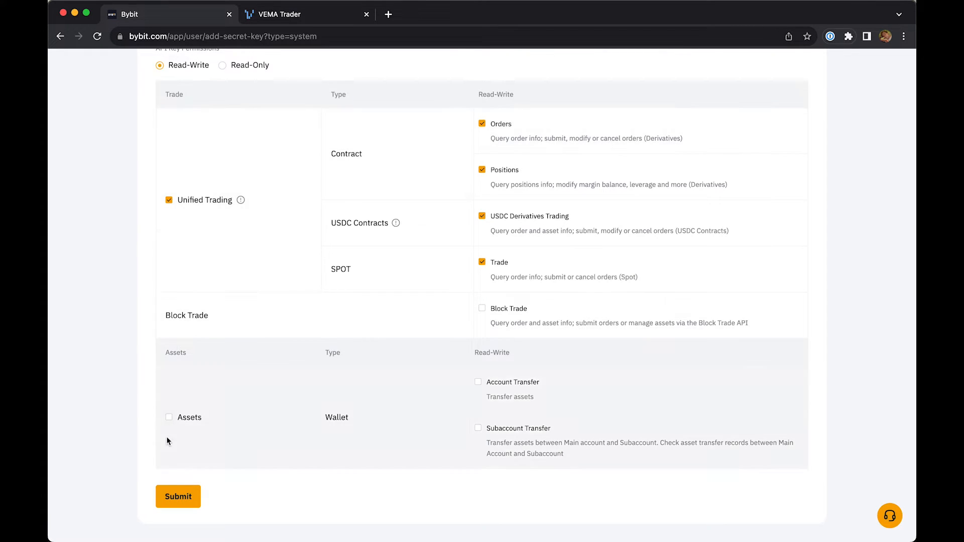
{"action": "left_click", "coordinate": [177, 499]}
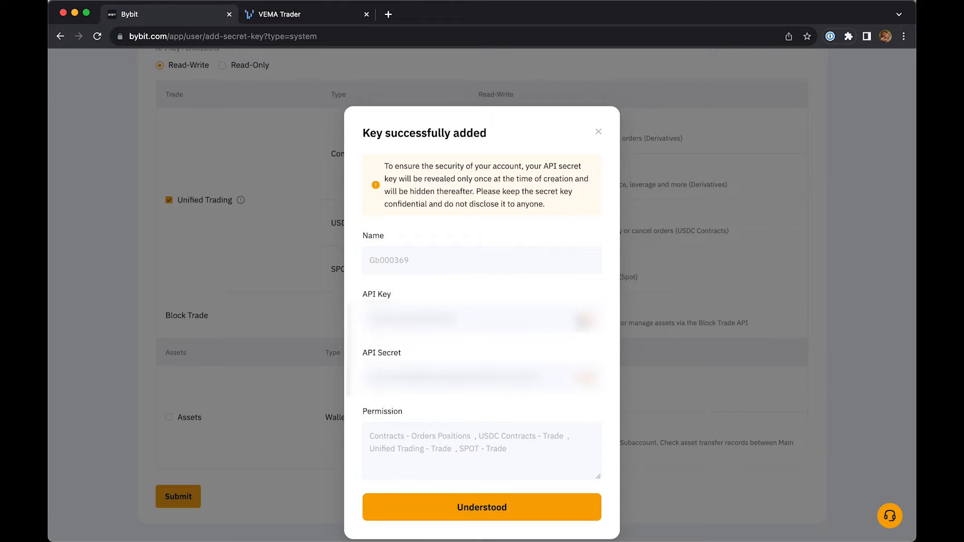
- Copy the new API key from Bybit and paste it into VEMA Trader's API key field under Crypto Exchanges
{"action": "left_click", "coordinate": [583, 319]}
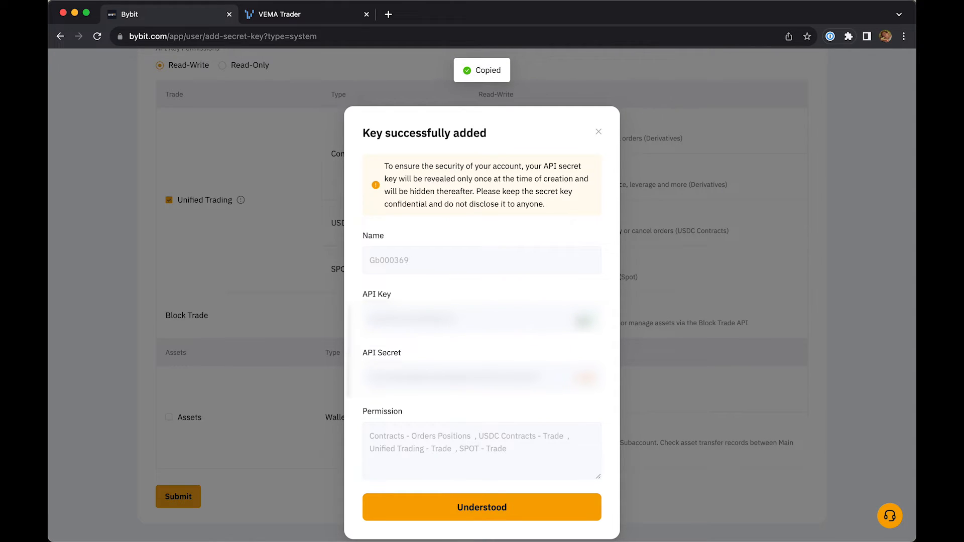
{"action": "left_click", "coordinate": [317, 18]}
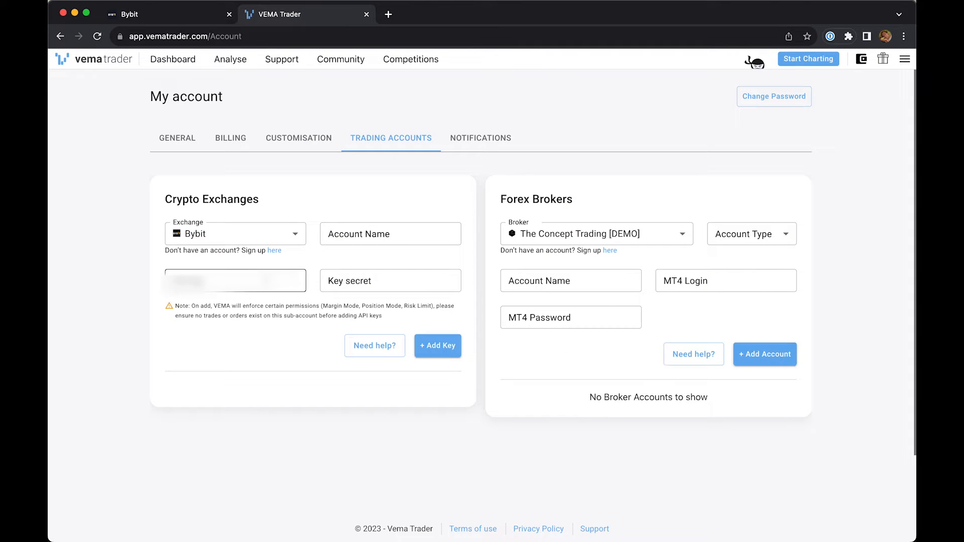
{"action": "left_click", "coordinate": [266, 281]}
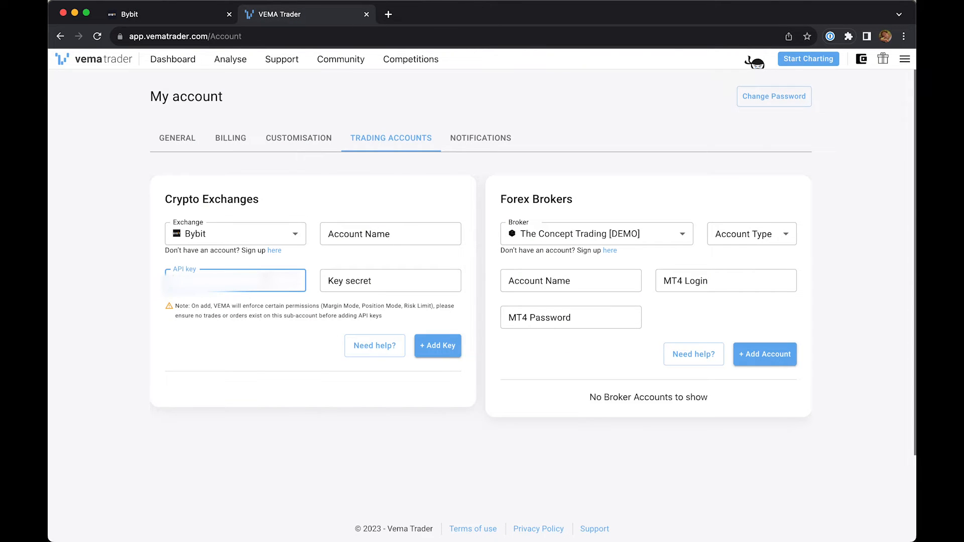
{"action": "right_click", "coordinate": [267, 281]}
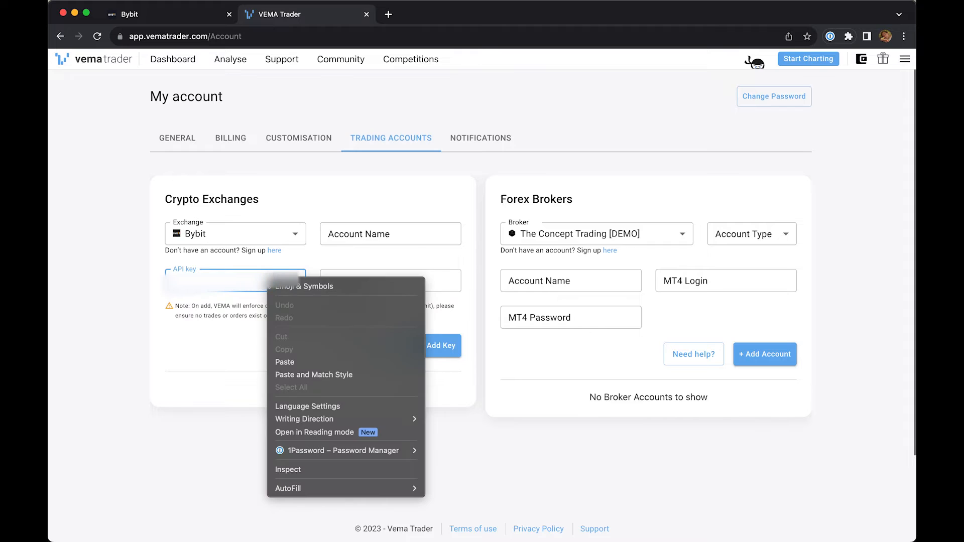
{"action": "left_click", "coordinate": [284, 361]}
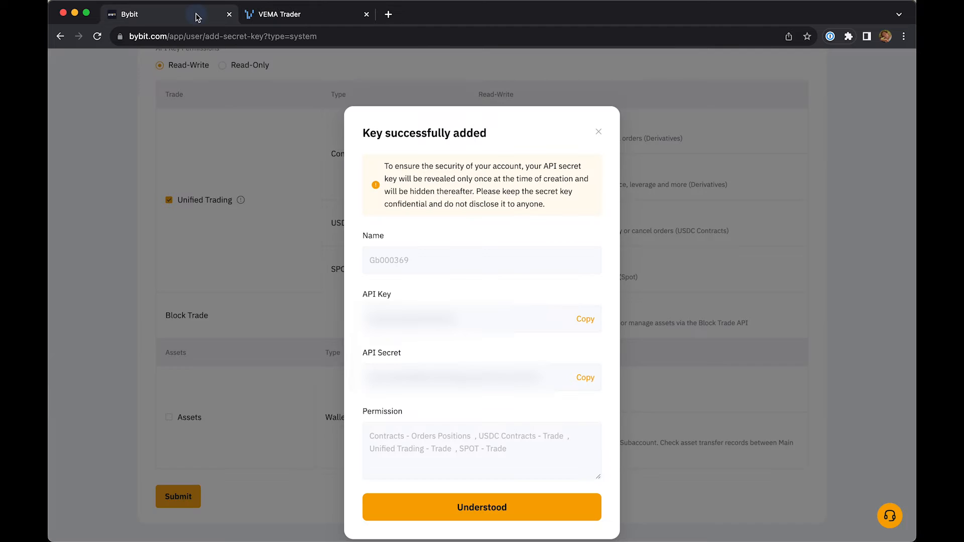
- Copy the API secret from Bybit and paste it into VEMA Trader's Key secret field
{"action": "left_click", "coordinate": [195, 15]}
{"action": "left_click", "coordinate": [588, 382]}
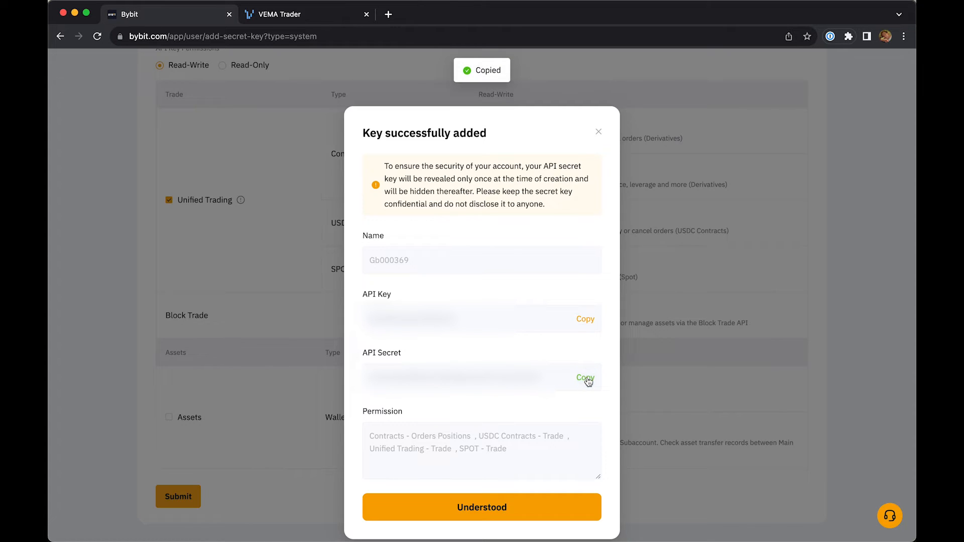
{"action": "left_click", "coordinate": [276, 20]}
{"action": "left_click", "coordinate": [346, 273]}
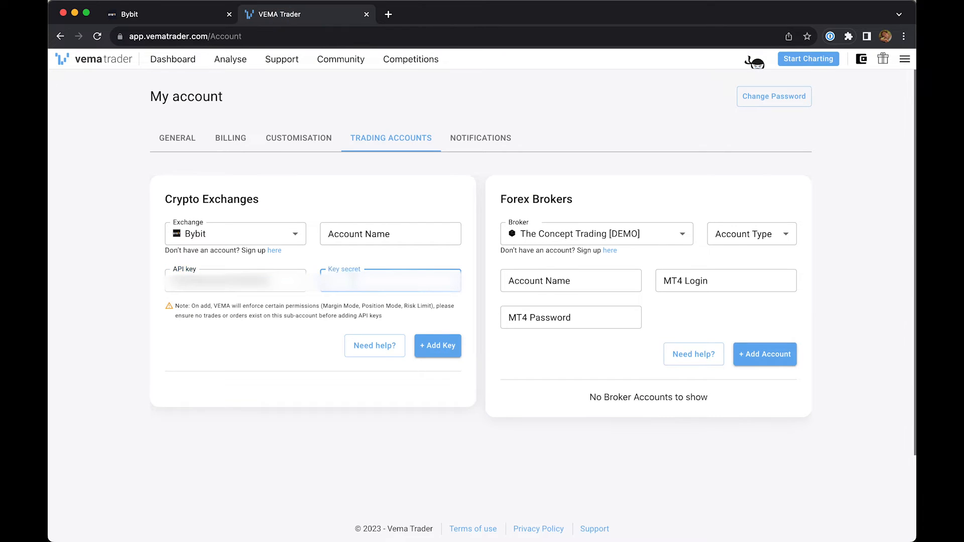
{"action": "right_click", "coordinate": [355, 277]}
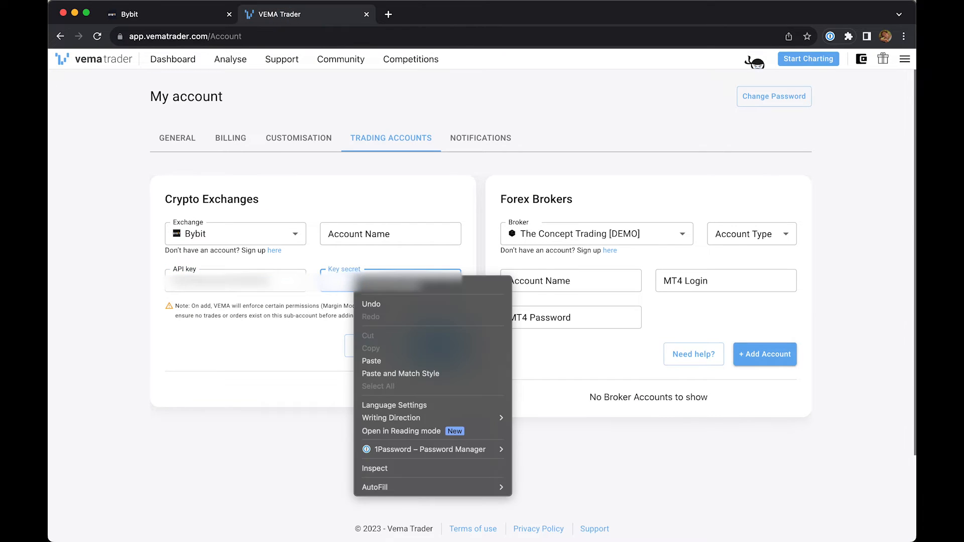
{"action": "left_click", "coordinate": [394, 361]}
- Name the exchange account VEMATraderByBit and add the key to VEMA Trader
{"action": "left_click", "coordinate": [373, 232]}
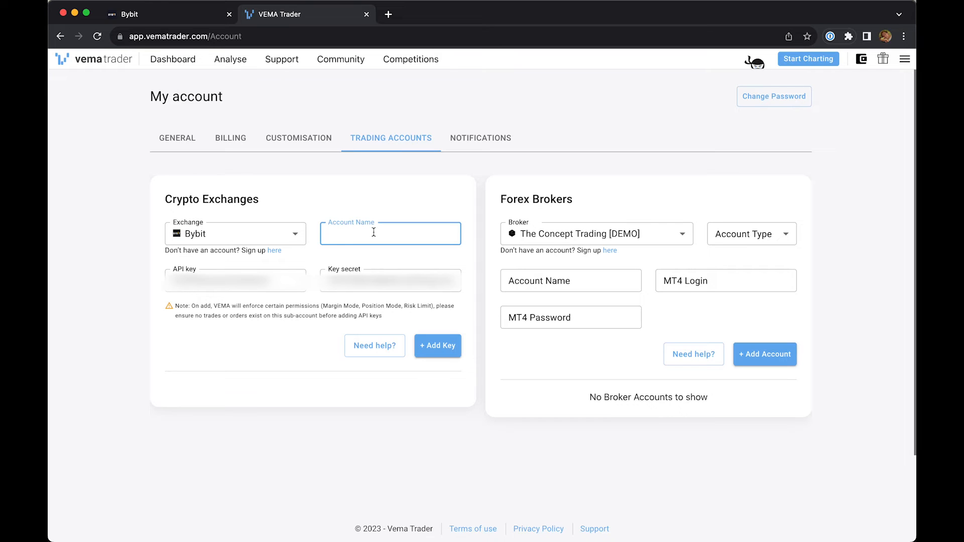
{"action": "type", "text": "VEMATraderByBit"}
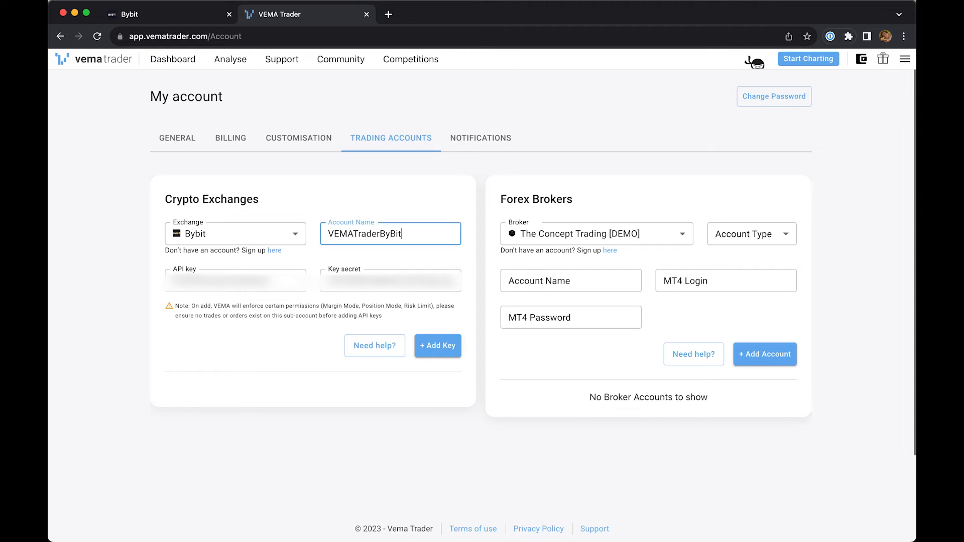
{"action": "left_click", "coordinate": [431, 345]}
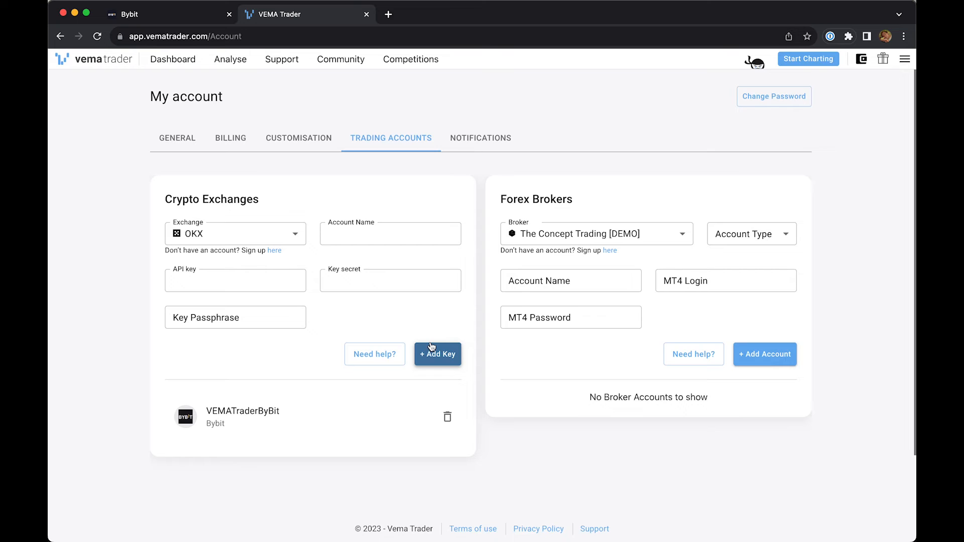
- Select Bybit as the exchange in the cleared form, switch back to the Bybit site and acknowledge the new key's details
{"action": "left_click", "coordinate": [253, 235]}
{"action": "left_click", "coordinate": [194, 301]}
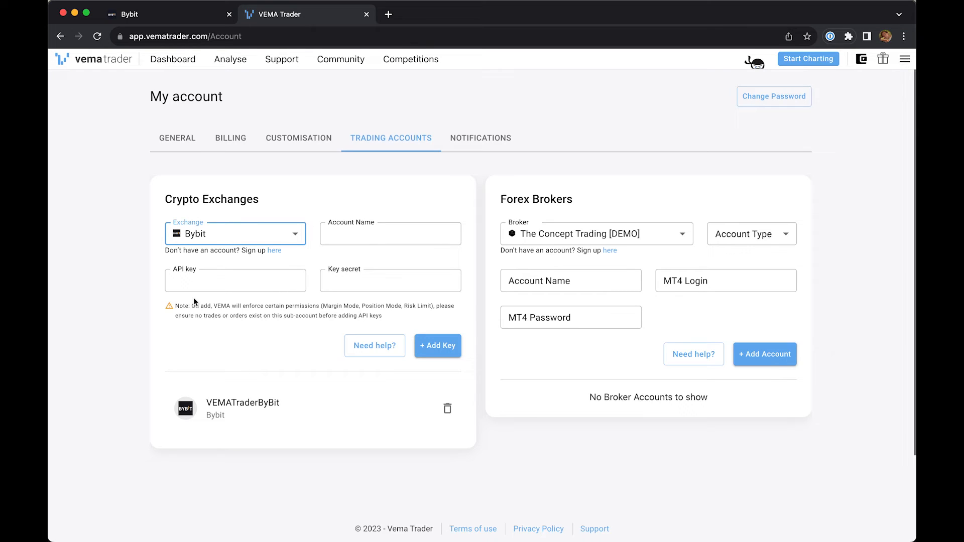
{"action": "left_click", "coordinate": [187, 15]}
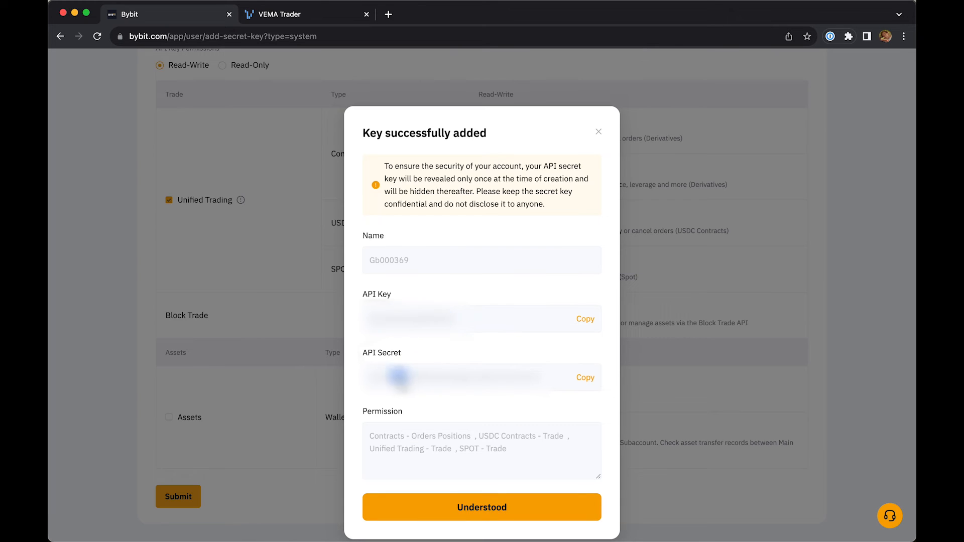
{"action": "left_click", "coordinate": [432, 508]}
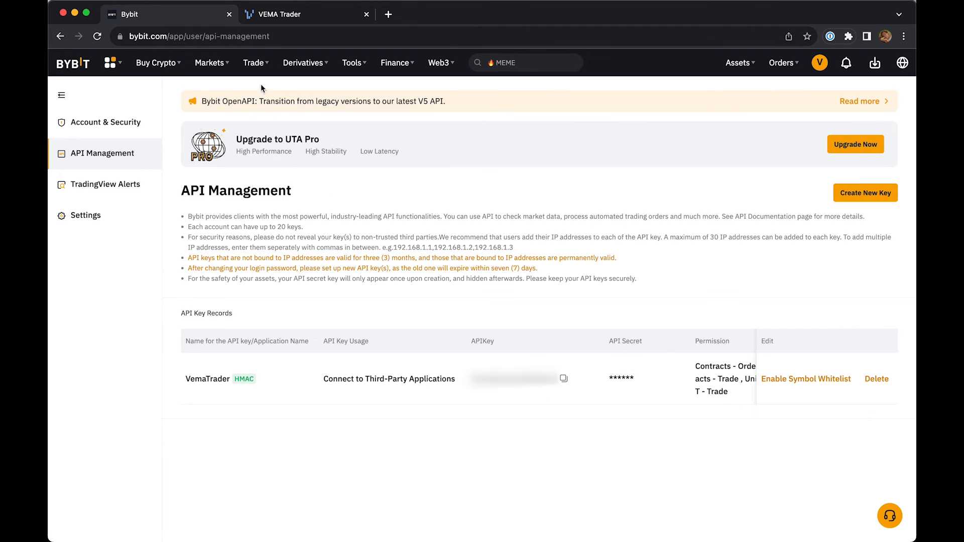
- Open the BTCUSDT USDT Perpetual trading page and view its trading preferences for margin mode and position mode
{"action": "mouse_move", "coordinate": [260, 69]}
{"action": "mouse_move", "coordinate": [296, 72]}
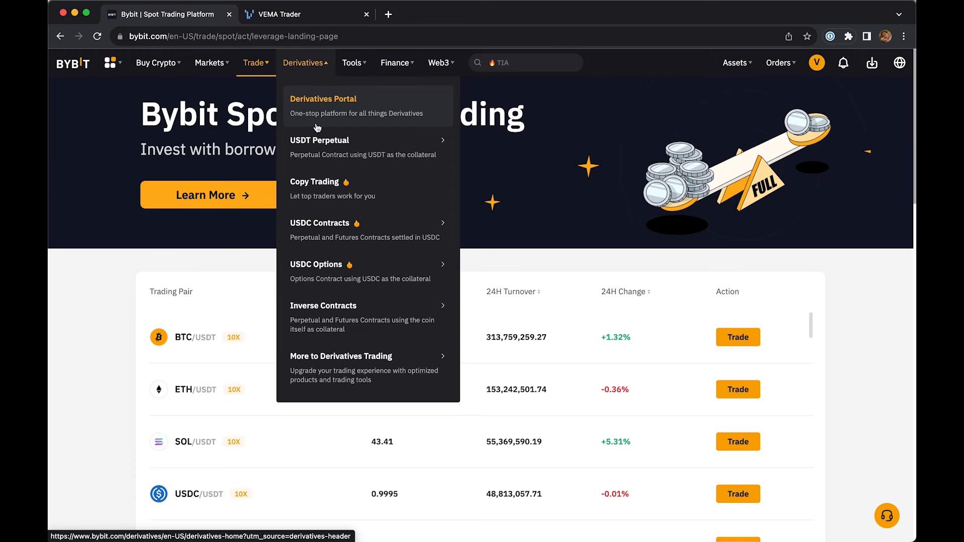
{"action": "mouse_move", "coordinate": [323, 142]}
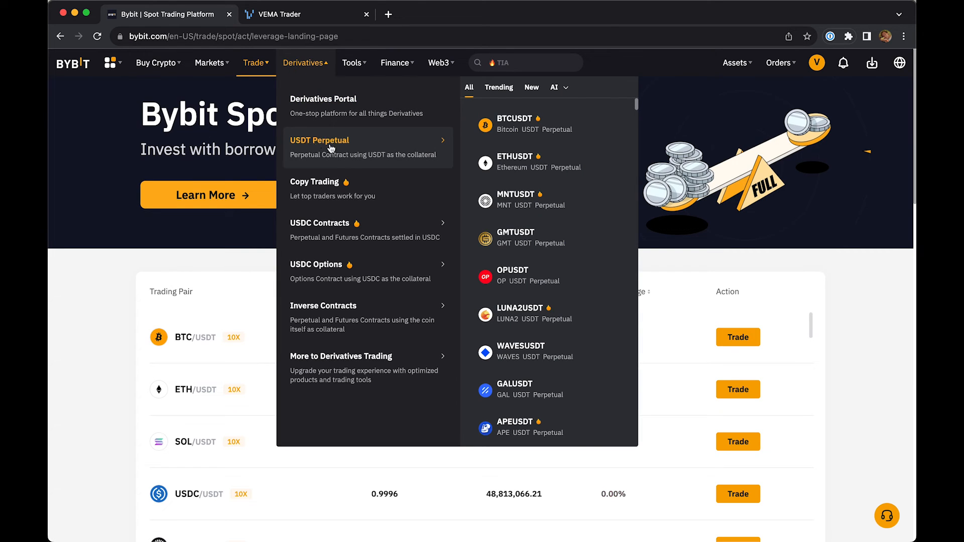
{"action": "left_click", "coordinate": [358, 149]}
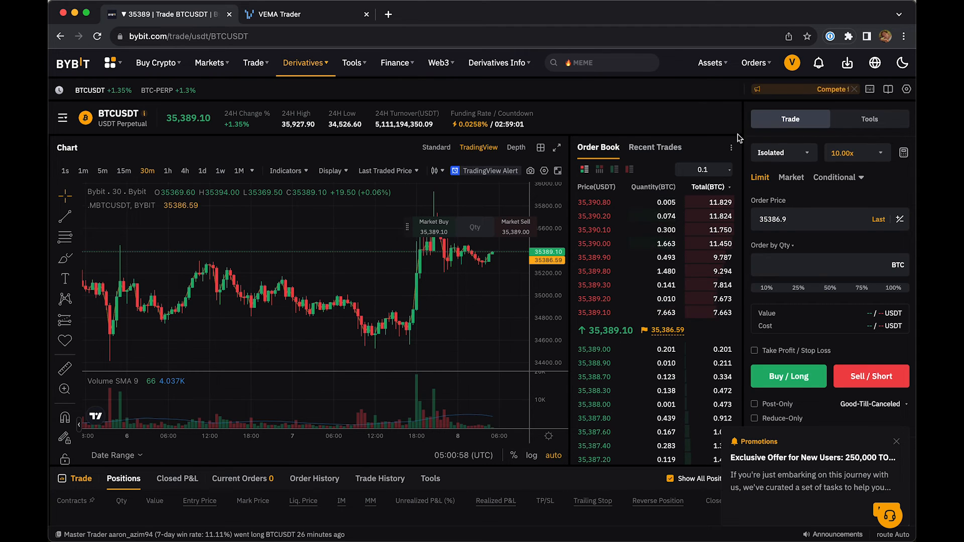
{"action": "left_click", "coordinate": [906, 90]}
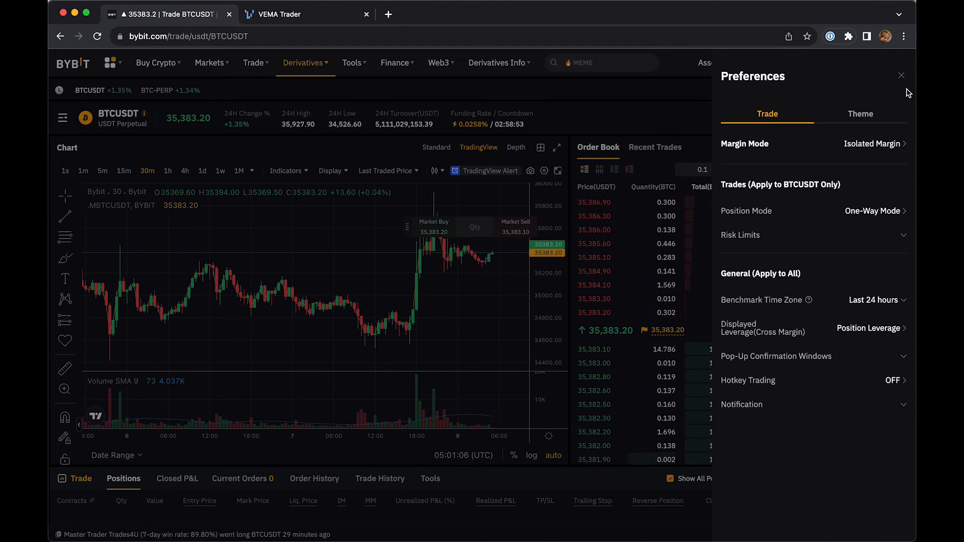